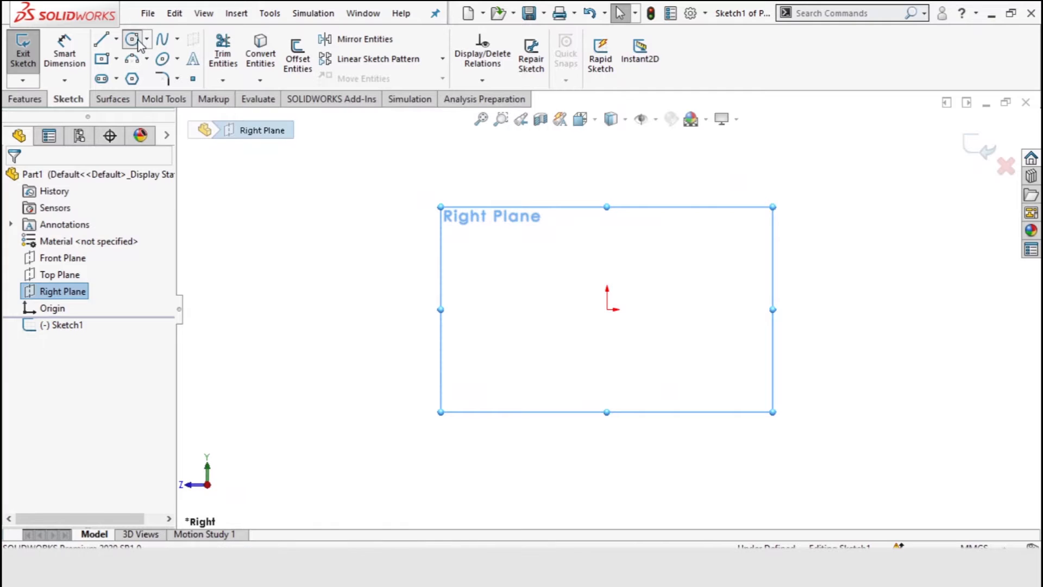
Sketch two concentric circles centred on the origin, the inner one about 38 mm in diameter.
left_click(607, 310)
left_click(632, 334)
left_click(607, 309)
left_click(661, 363)
left_click(13, 181)
Dimension the inner circle's diameter to 20 mm.
left_click(64, 54)
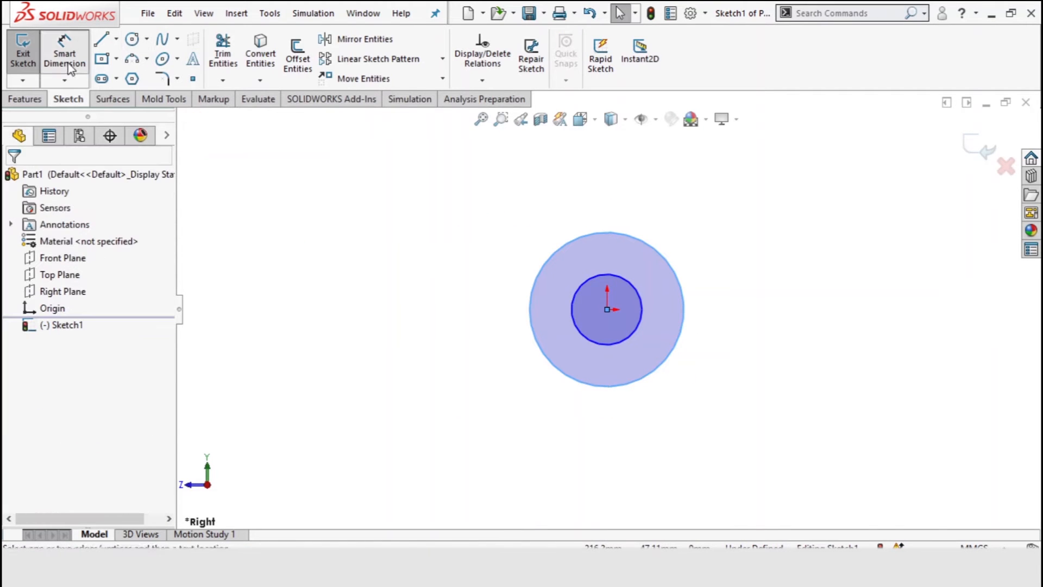
left_click(628, 336)
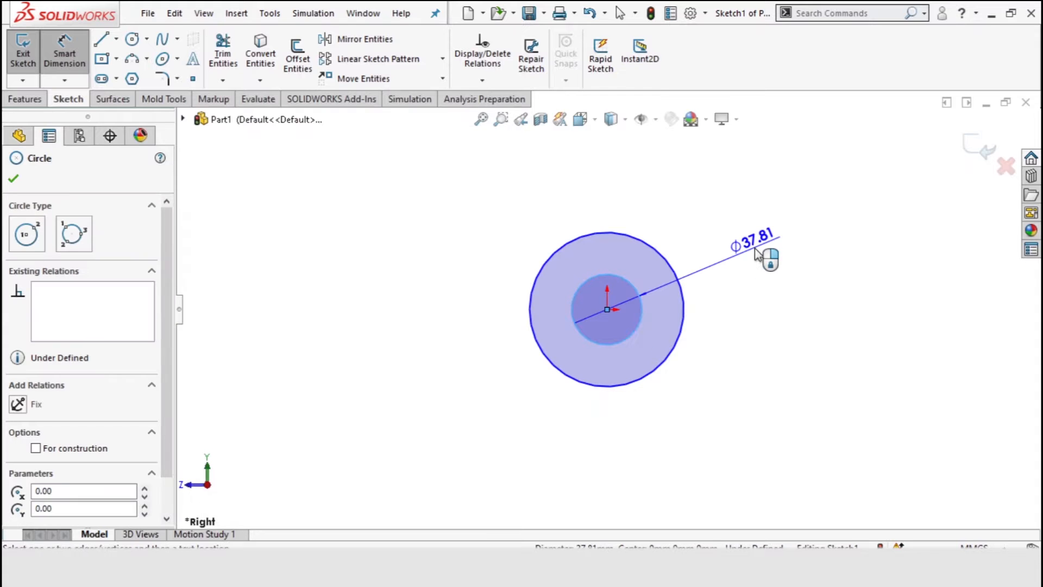
left_click(754, 247)
type("20")
key("Return")
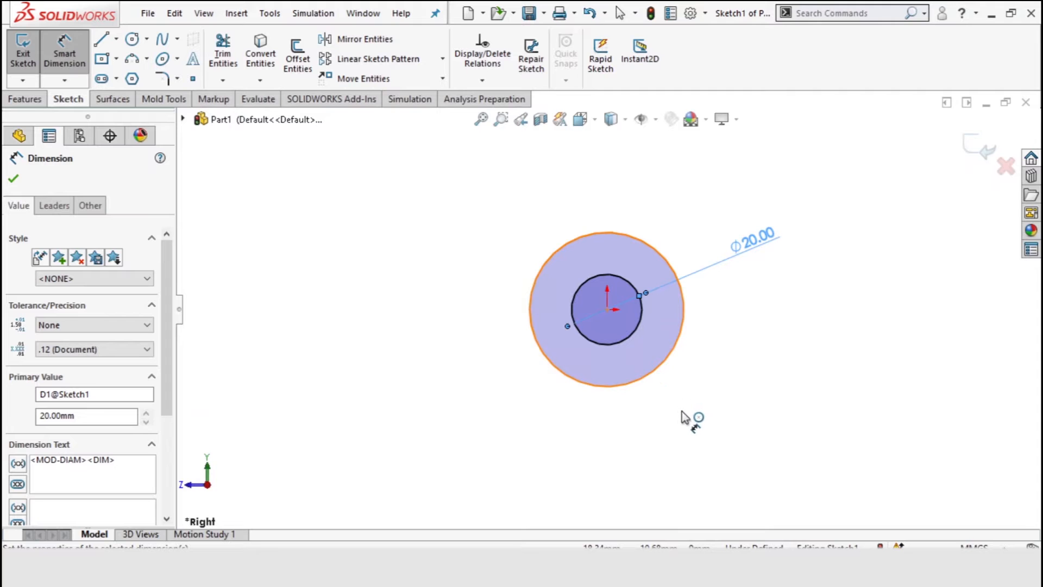
Dimension the outer circle's diameter to 40 mm.
left_click(655, 370)
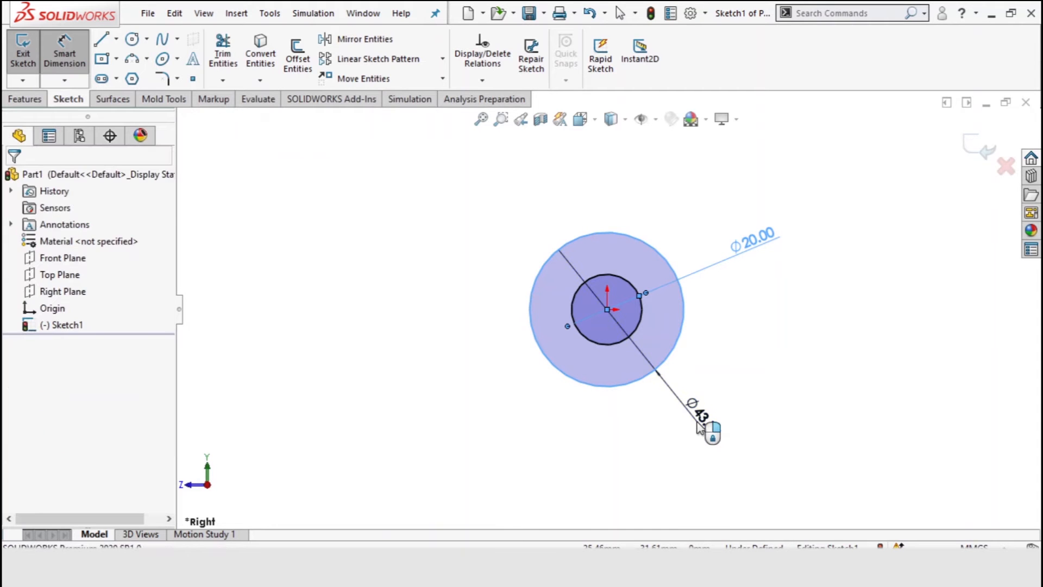
left_click(696, 415)
type("40")
key("Return")
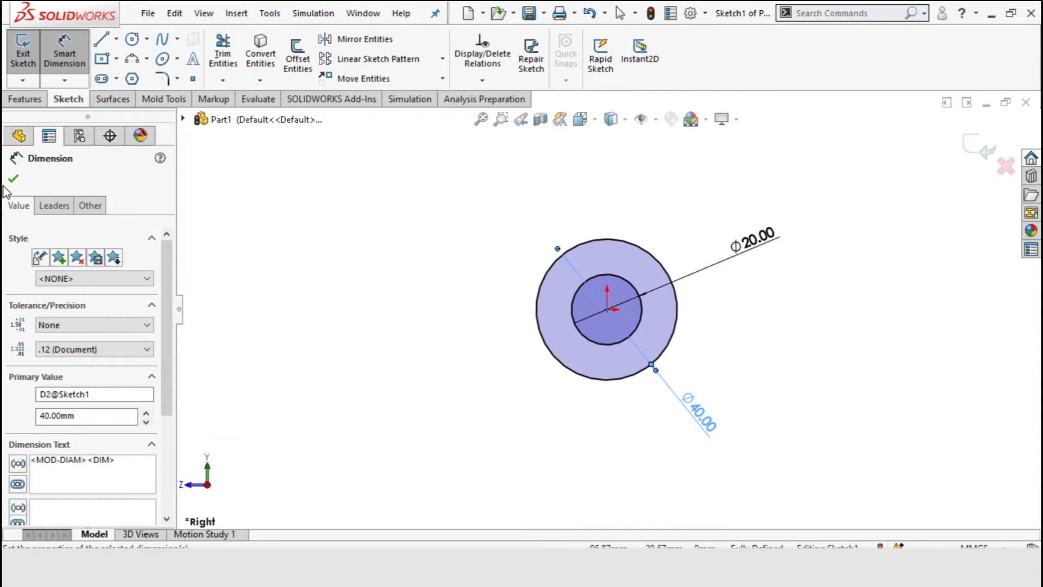
left_click(13, 178)
Sketch a horizontal centerline about 11.5 mm long running outward from the outer circle's right quadrant point.
left_click(116, 39)
left_click(139, 76)
left_click(678, 310)
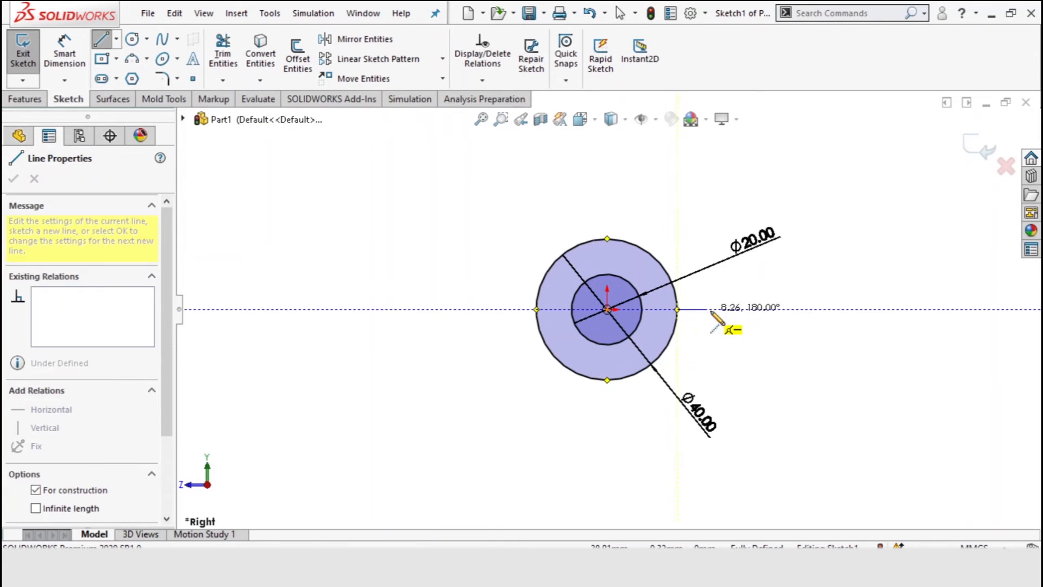
left_click(718, 309)
key("Escape")
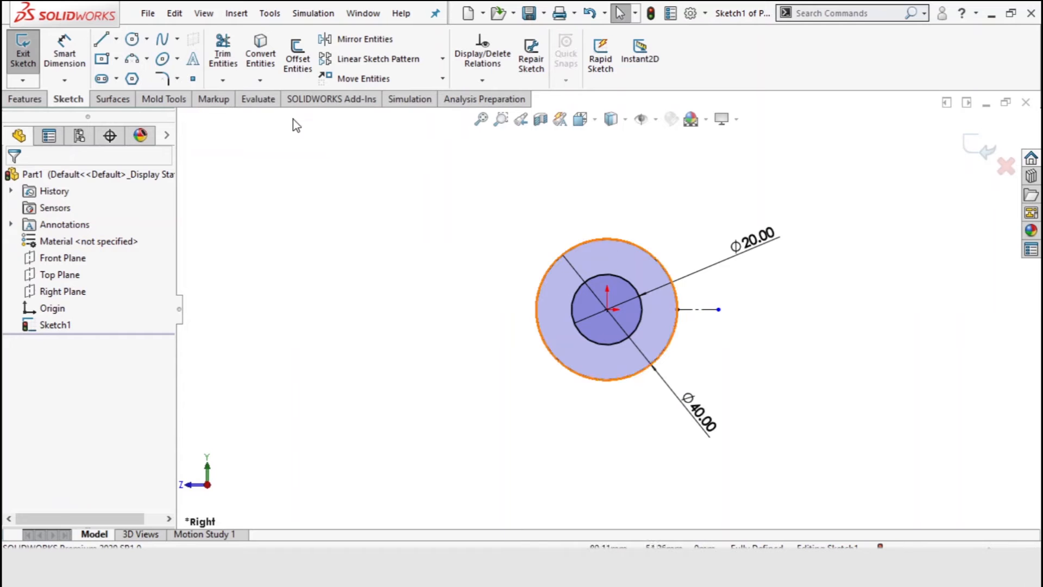
Dimension the horizontal centerline's length to 10 mm.
left_click(65, 51)
left_click(697, 311)
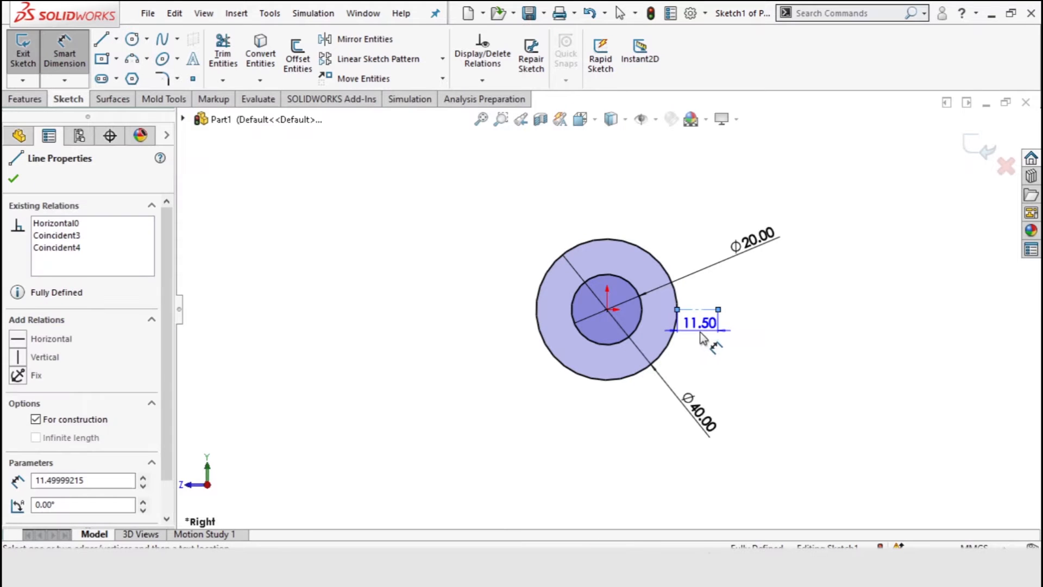
left_click(706, 343)
type("10mm")
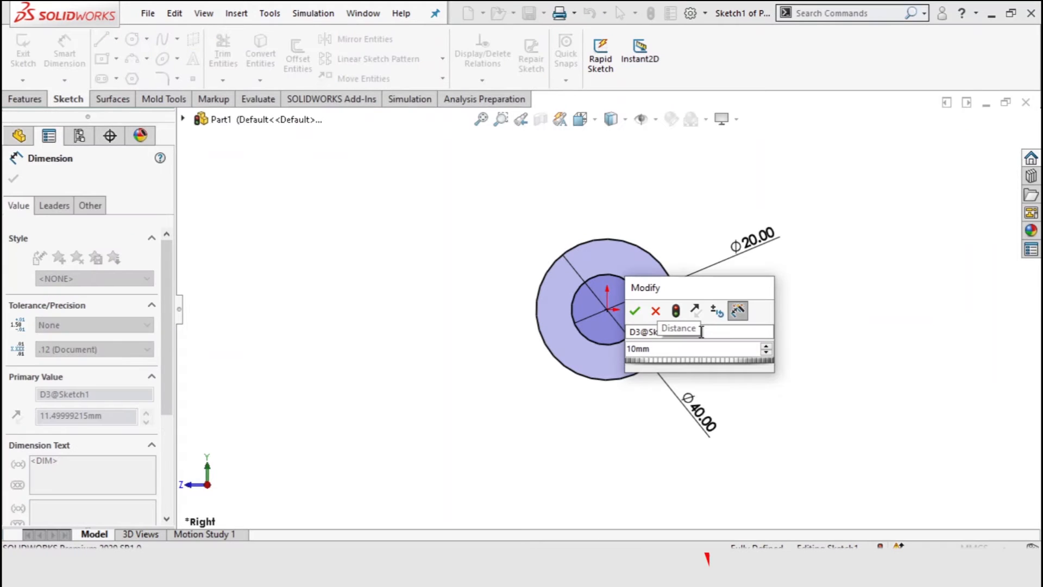
key("Return")
left_click(13, 179)
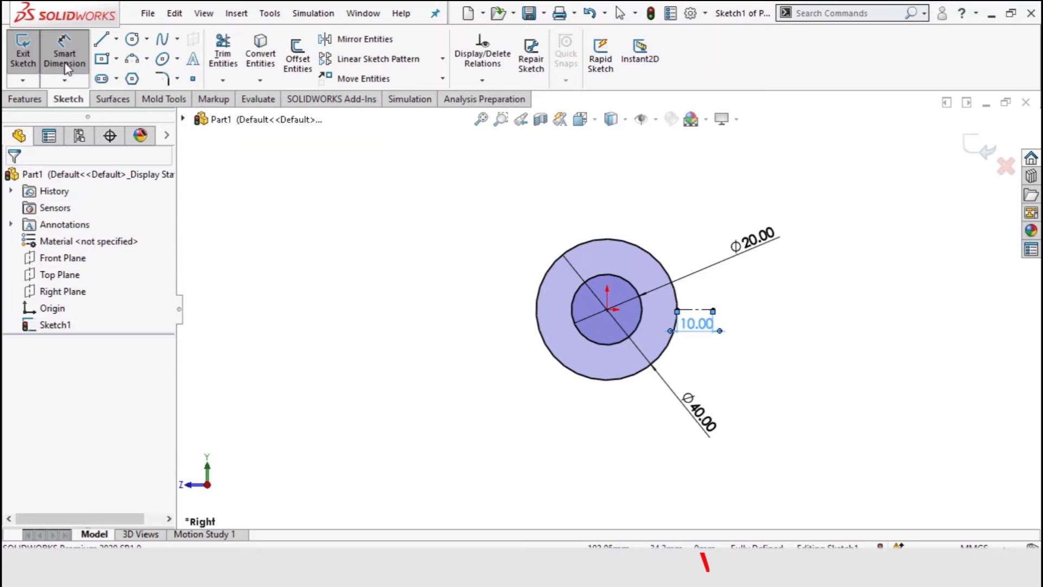
key("Escape")
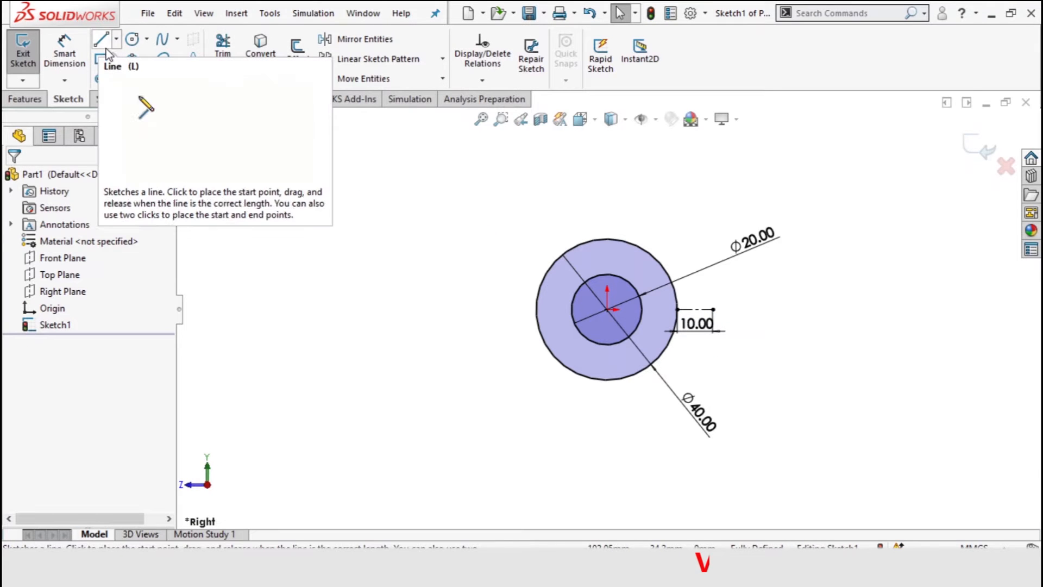
Sketch a center rectangle about 7 mm high on the centerline's midpoint, with its corner on the outer circle.
left_click(116, 59)
left_click(129, 98)
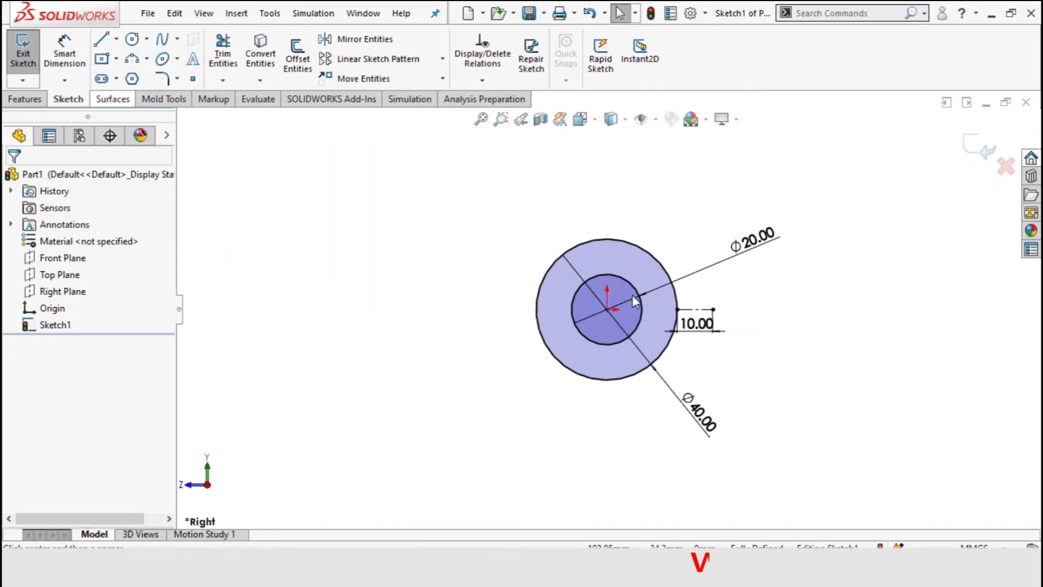
left_click(678, 297)
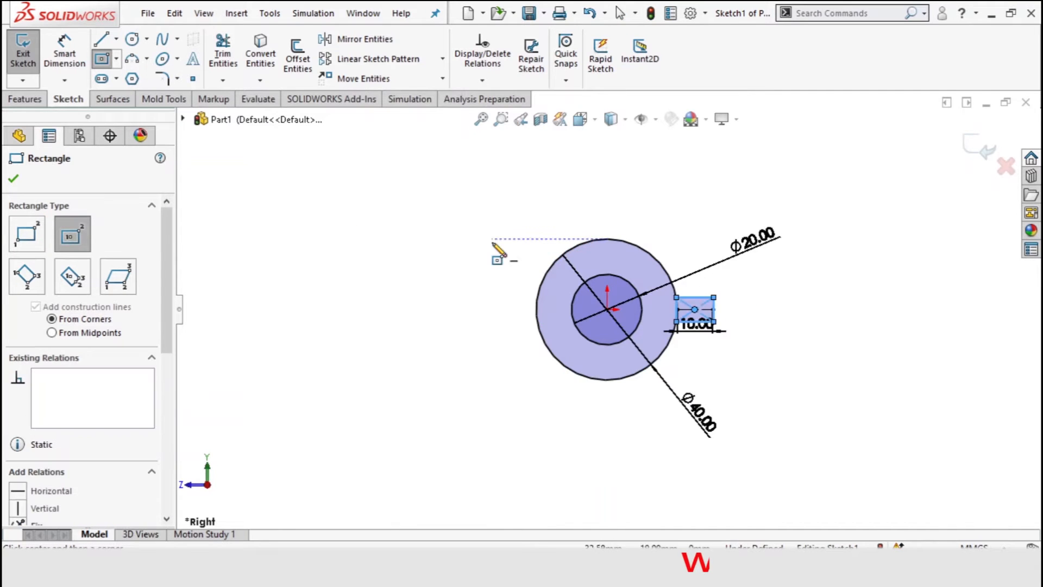
left_click(15, 178)
Dimension the rectangle's height to 15 mm.
left_click(64, 54)
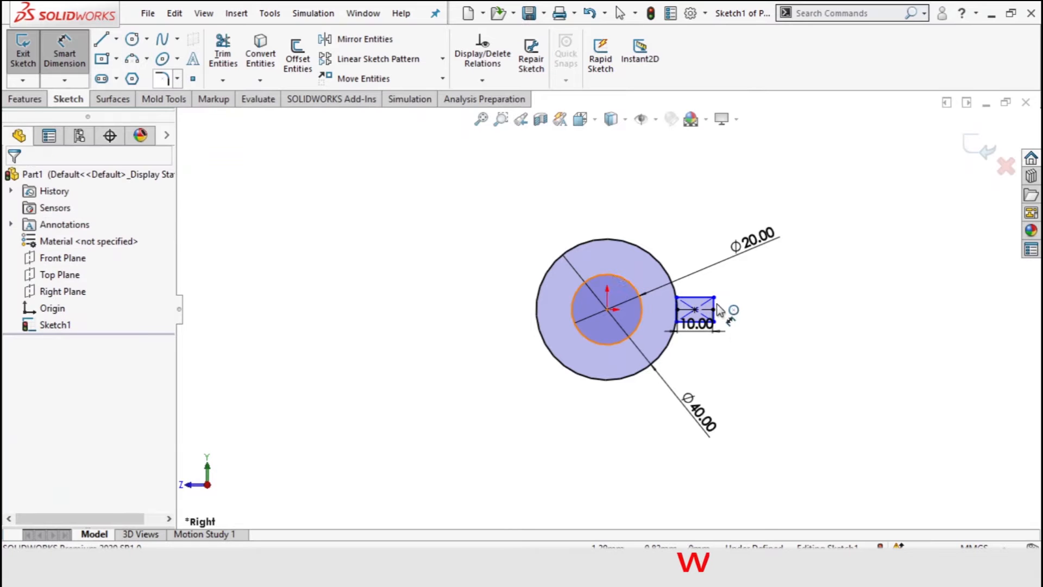
left_click(713, 298)
left_click(713, 322)
left_click(754, 322)
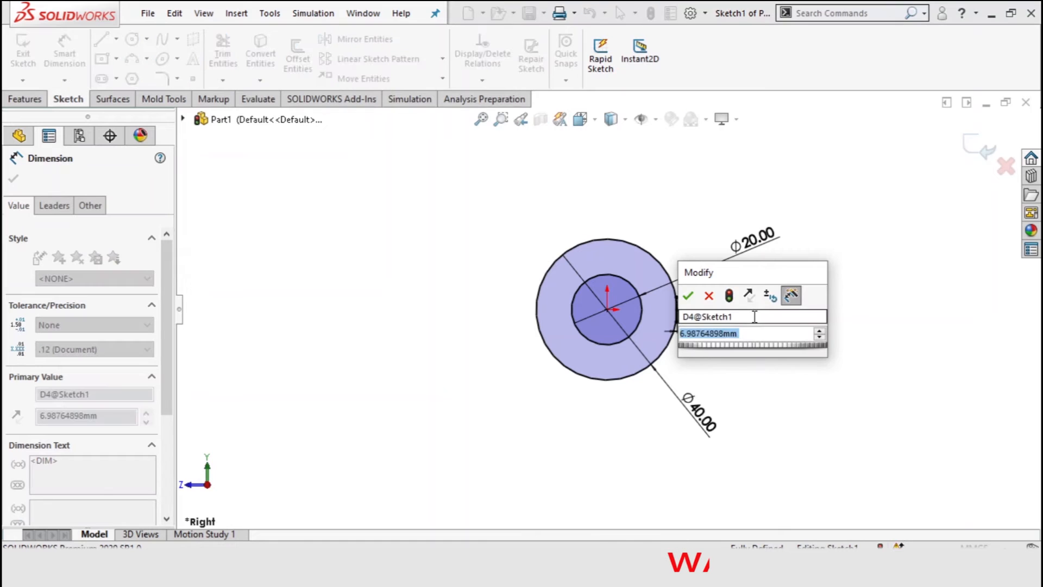
type("15")
key("Return")
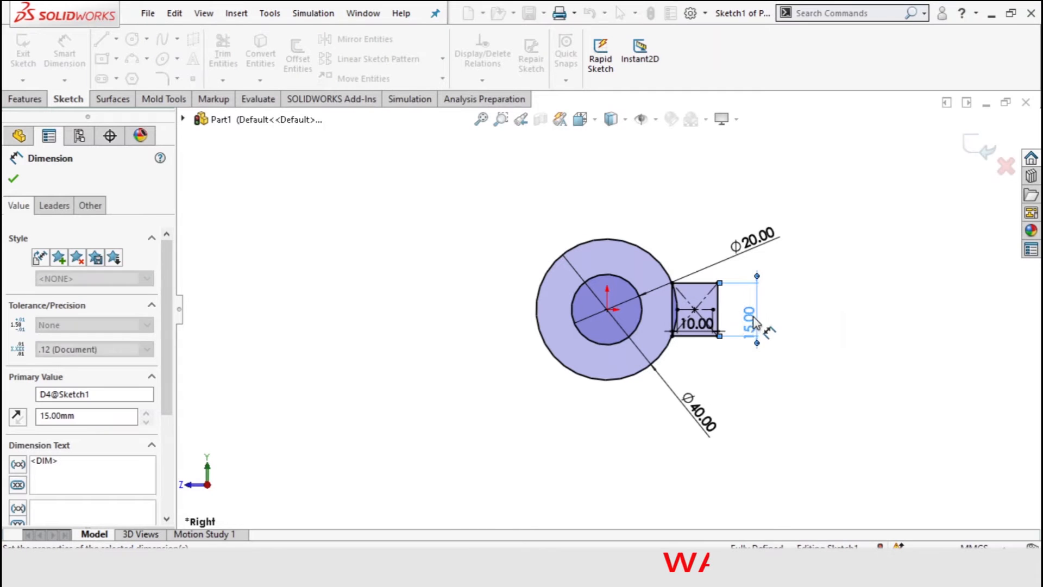
left_click(14, 183)
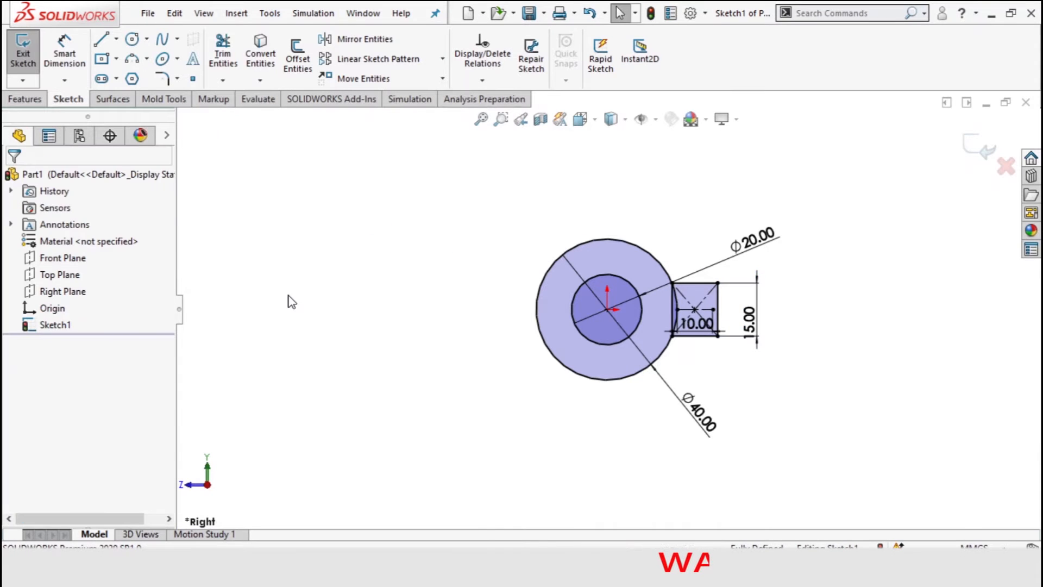
Trim away the rectangle's inner vertical side and the outer circle's arc enclosed between the rectangle's horizontal sides.
left_click(217, 56)
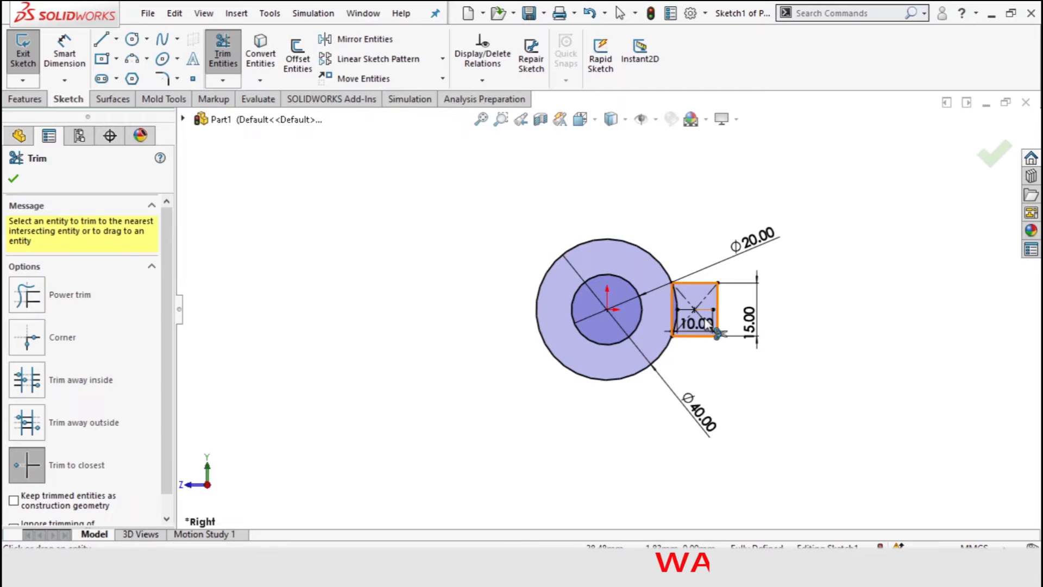
left_click(672, 324)
left_click(676, 312)
left_click(673, 298)
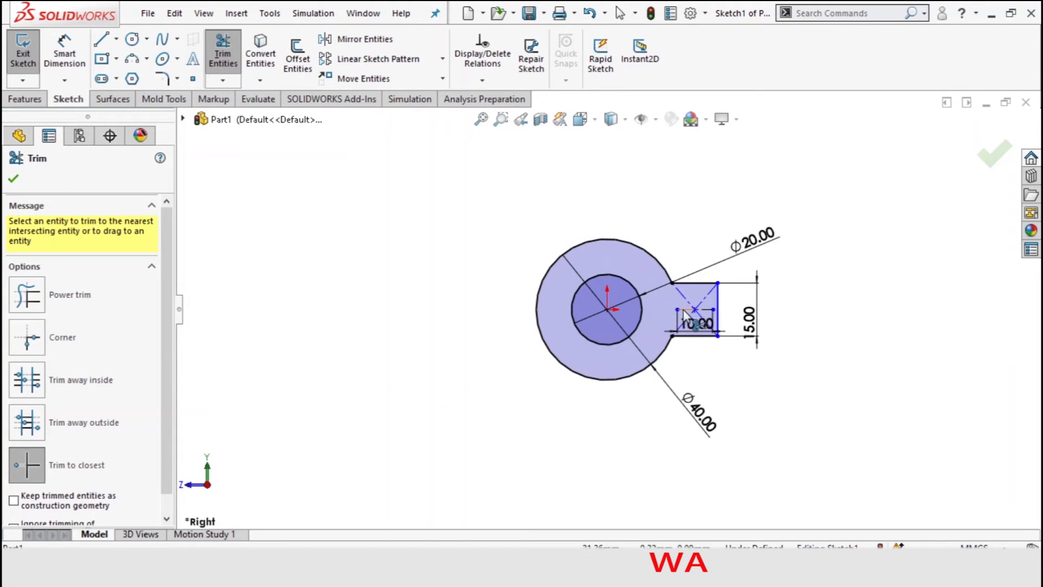
Trim the outer half of the horizontal centerline, accepting the deletion of its midpoint relation.
left_click(708, 310)
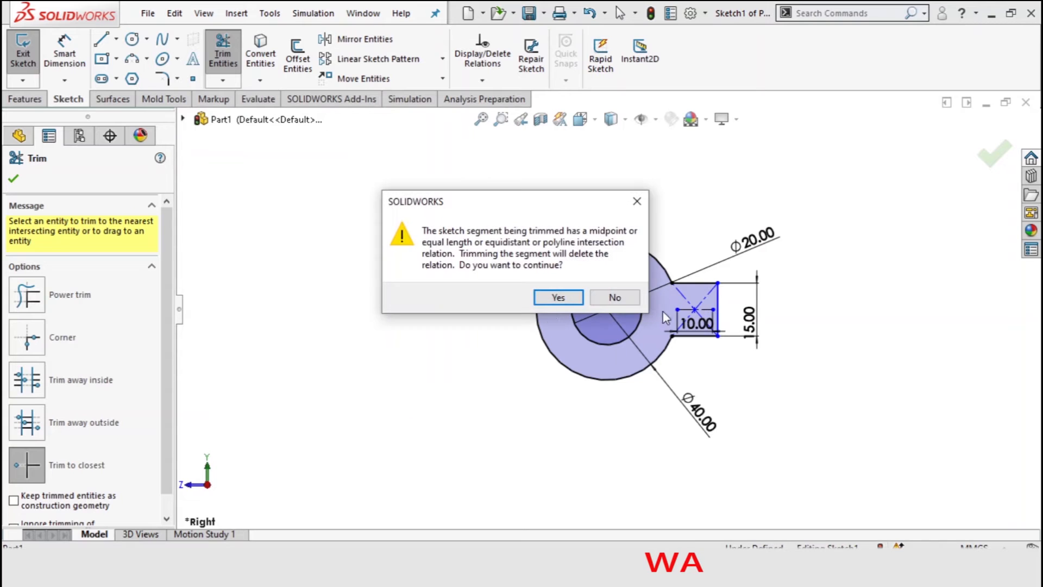
left_click(546, 299)
left_click(573, 294)
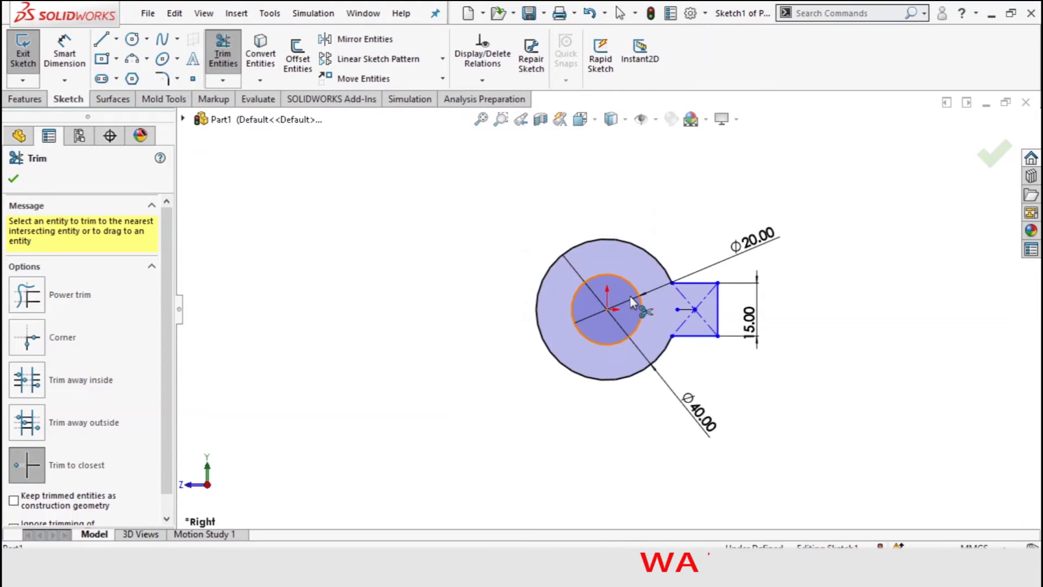
left_click(14, 179)
Extrude the ring-and-tab profile as a blind boss with a depth of 50 mm.
left_click(23, 99)
left_click(29, 54)
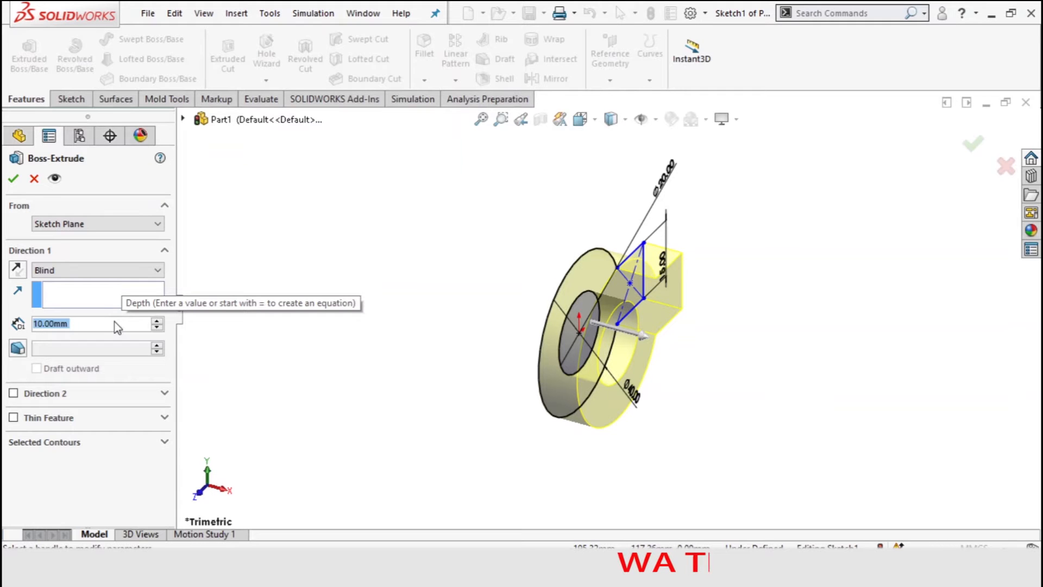
type("50")
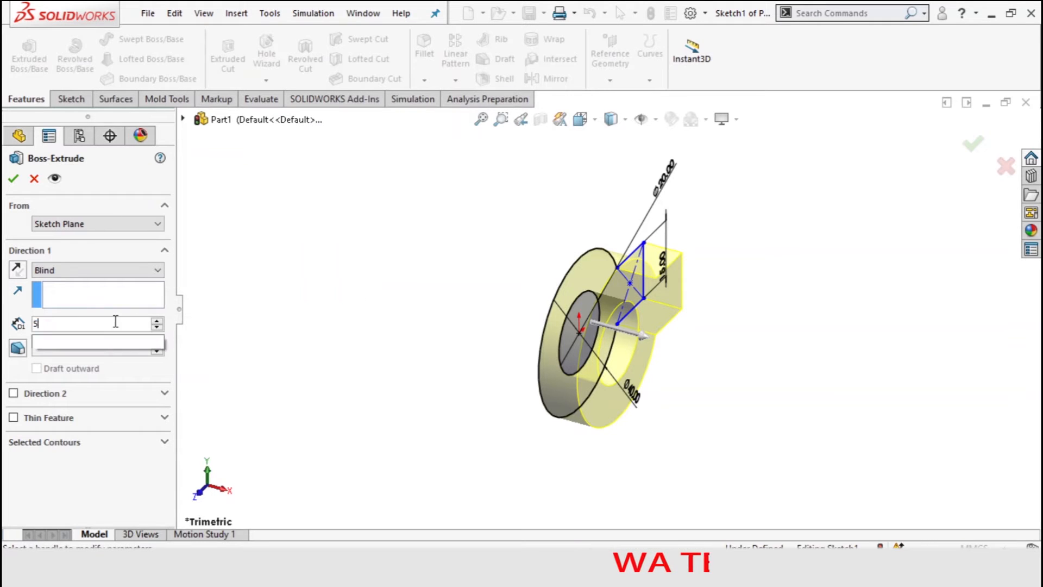
key("Return")
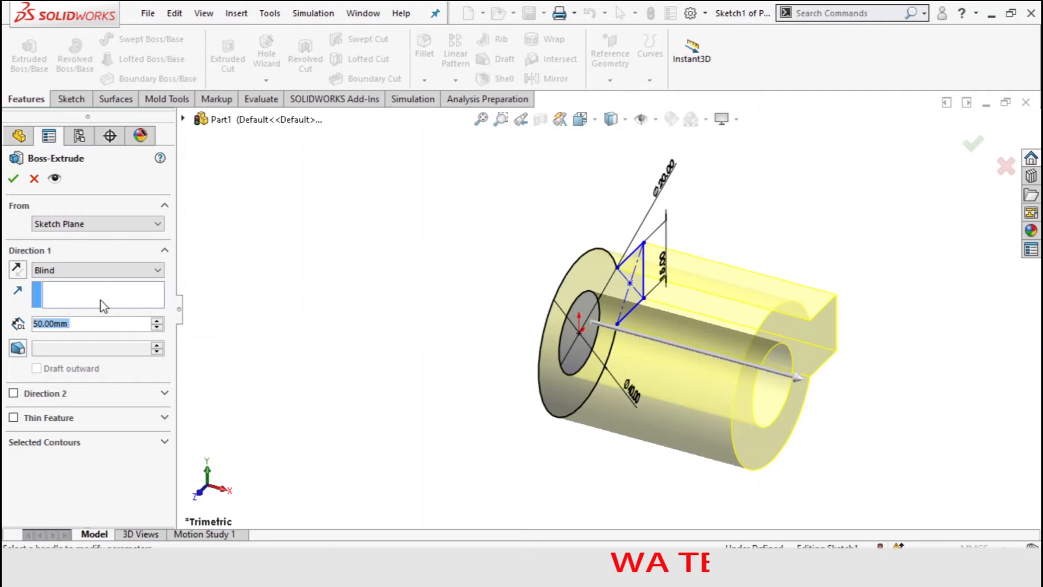
left_click(15, 179)
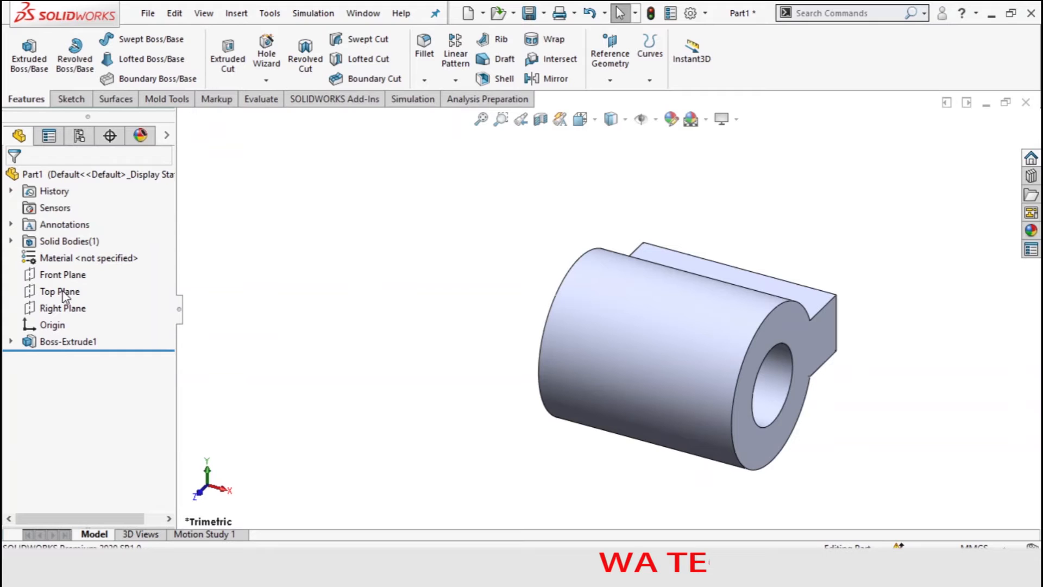
Start a new sketch on the flat upper face of the rectangular tab beside the cylinder.
left_click(65, 292)
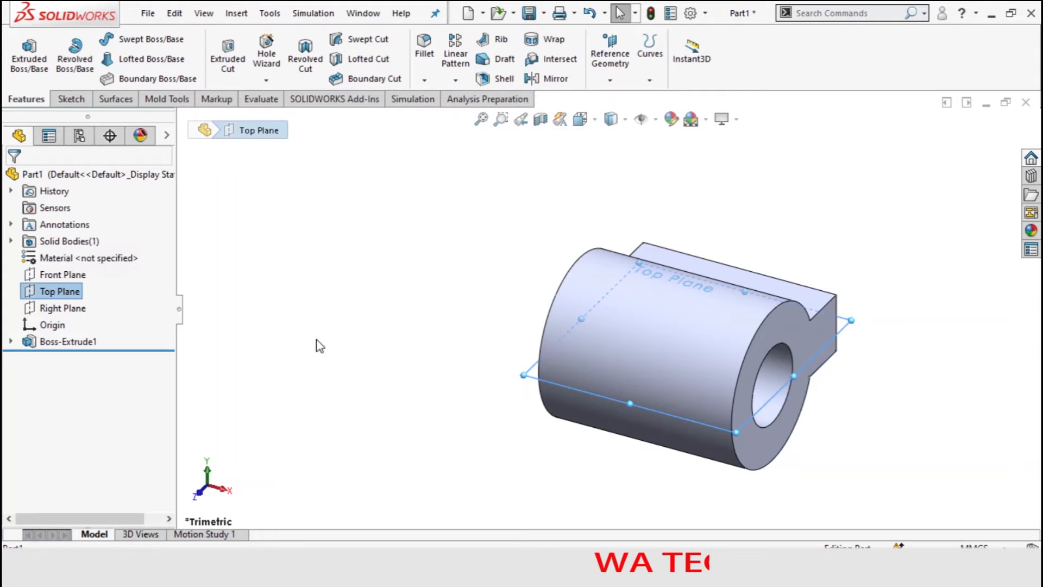
left_click(482, 120)
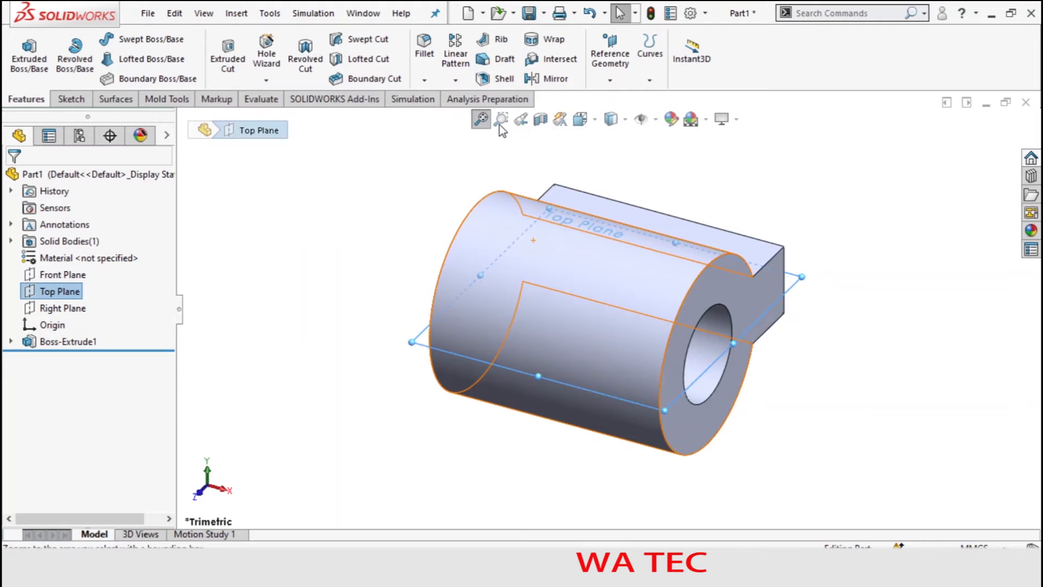
right_click(837, 213)
left_click(852, 322)
left_click_drag(852, 323, 838, 365)
right_click(839, 366)
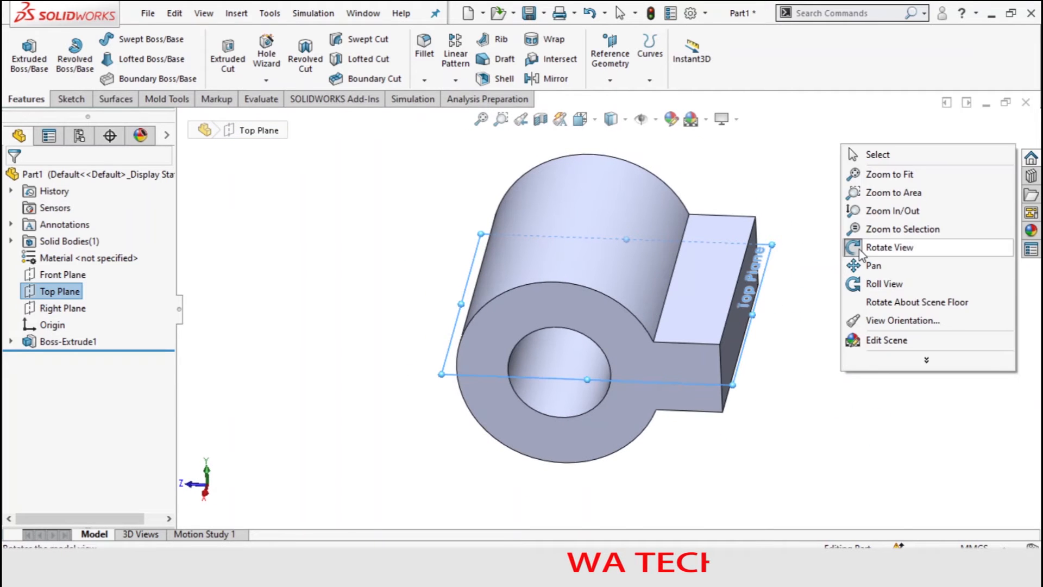
left_click(878, 154)
left_click(715, 310)
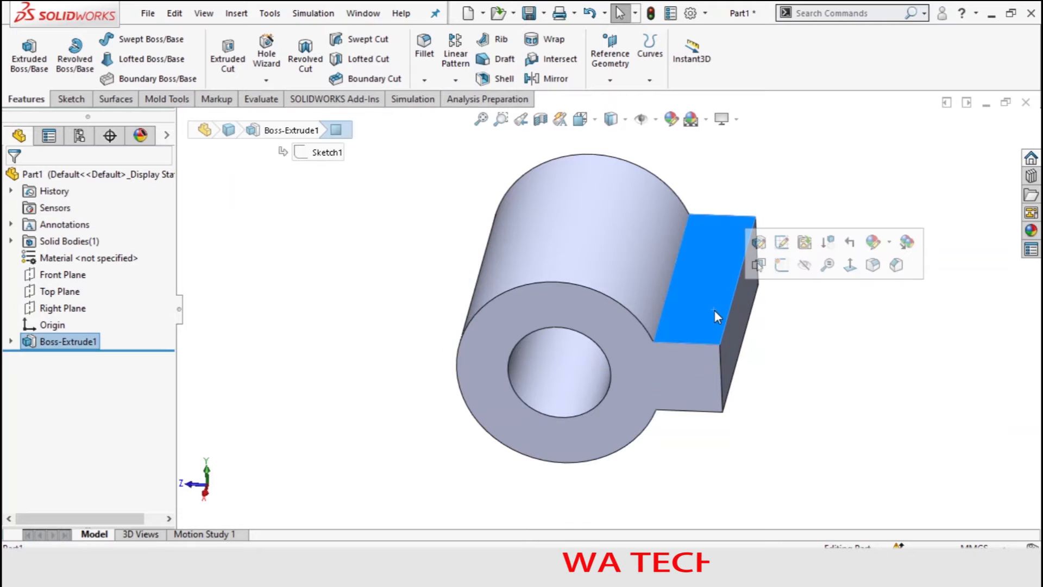
left_click(781, 266)
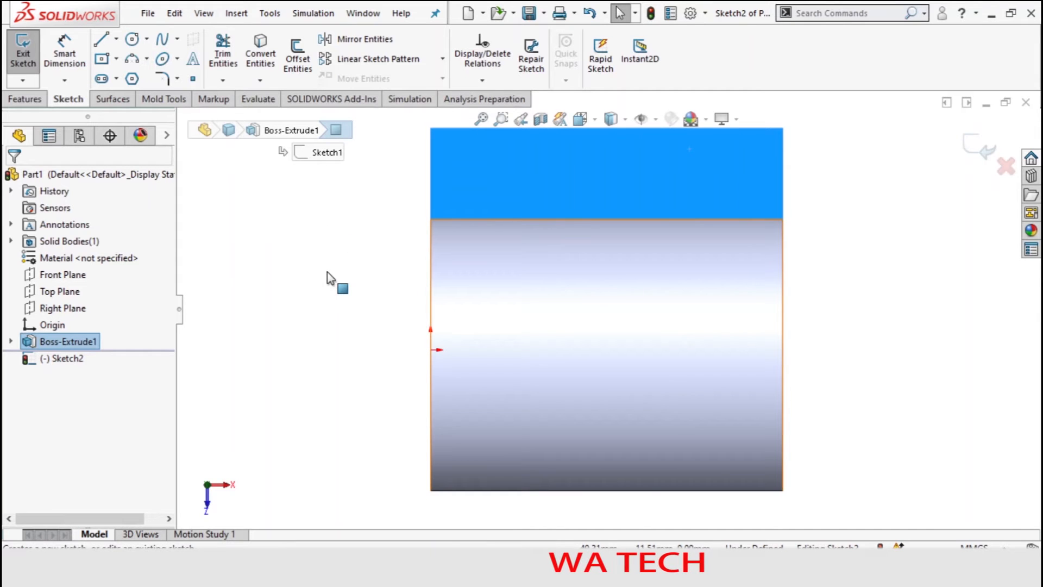
Sketch a vertical line from the tab face's upper right corner, extending away from the cylinder.
scroll(327, 274, "up", 4)
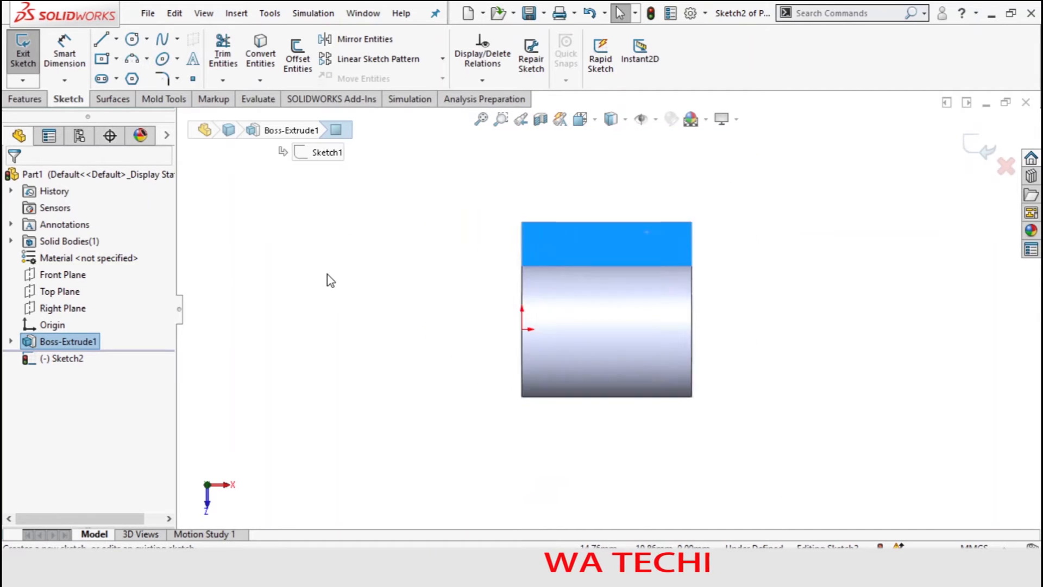
left_click(101, 39)
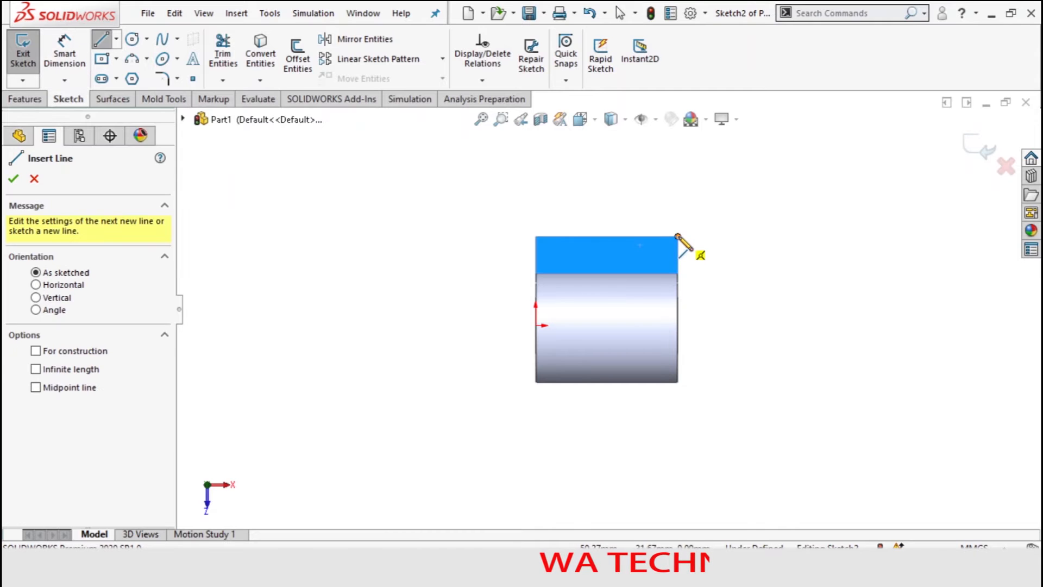
left_click(677, 236)
left_click(677, 177)
key("Escape")
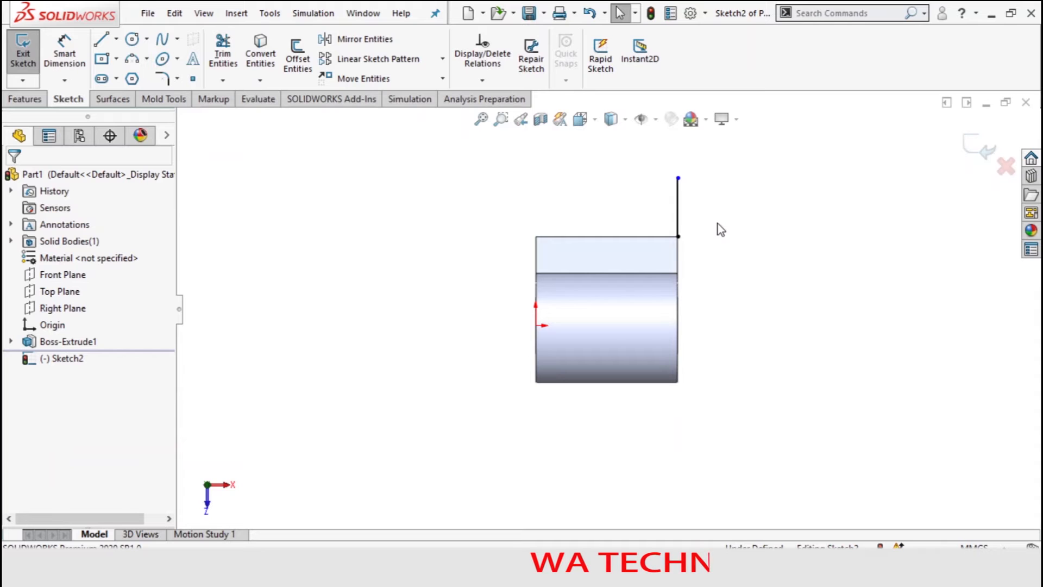
Dimension the vertical line's length to 50 mm.
left_click(64, 53)
left_click(677, 206)
left_click(771, 231)
type("50mm")
key("Return")
key("Escape")
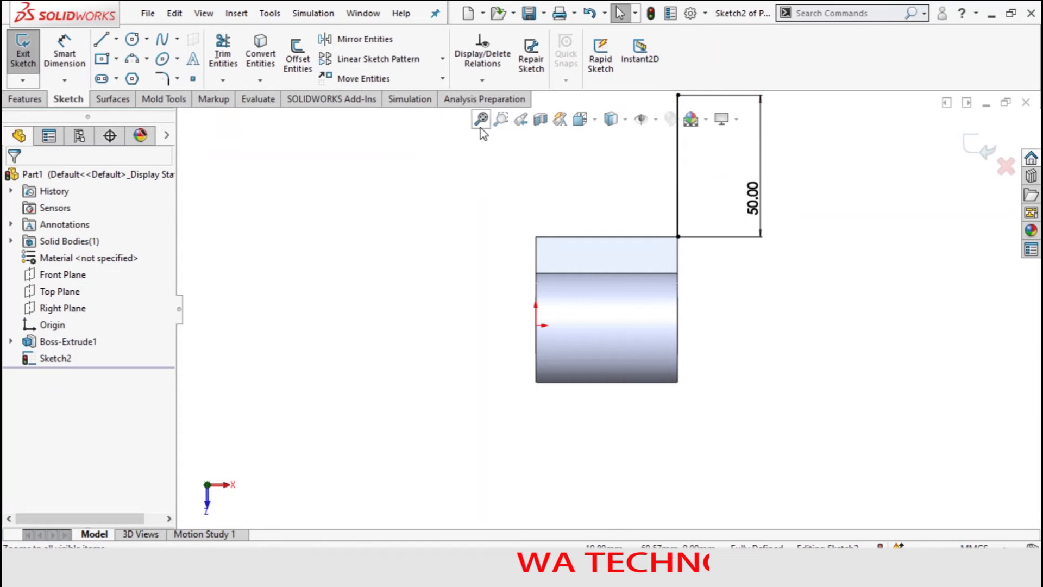
left_click(480, 119)
scroll(381, 185, "down", 2)
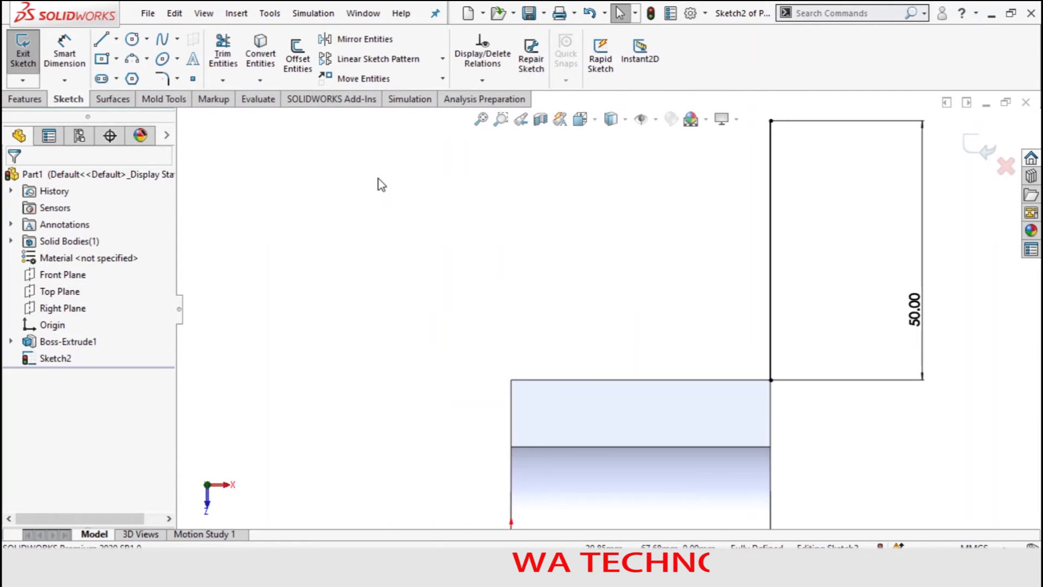
Sketch a horizontal line about 19 mm long from the upper end of the 50 mm vertical line, back over the tab.
scroll(375, 183, "up", 2)
left_click(101, 40)
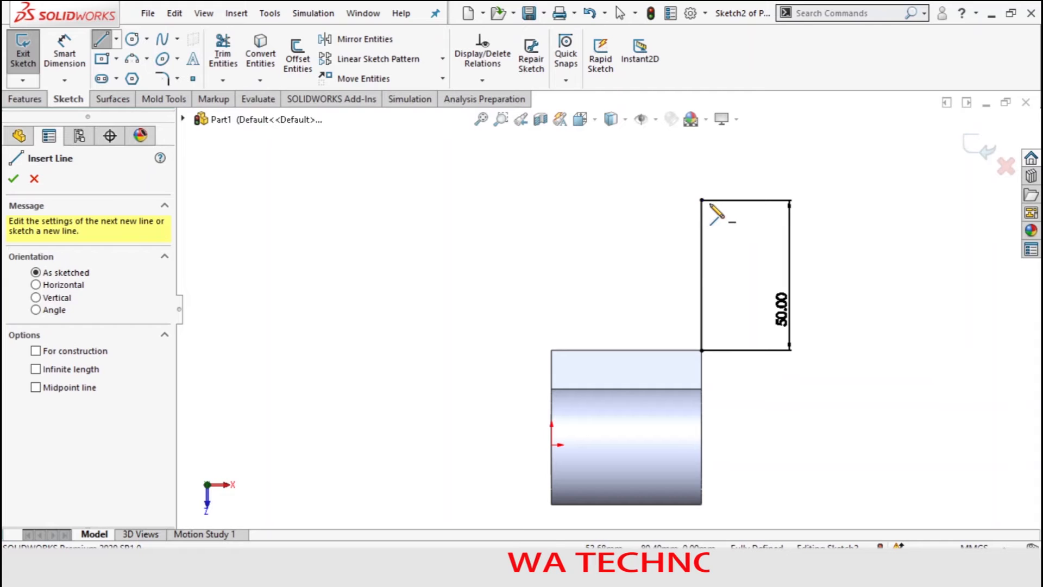
left_click(701, 201)
left_click(644, 199)
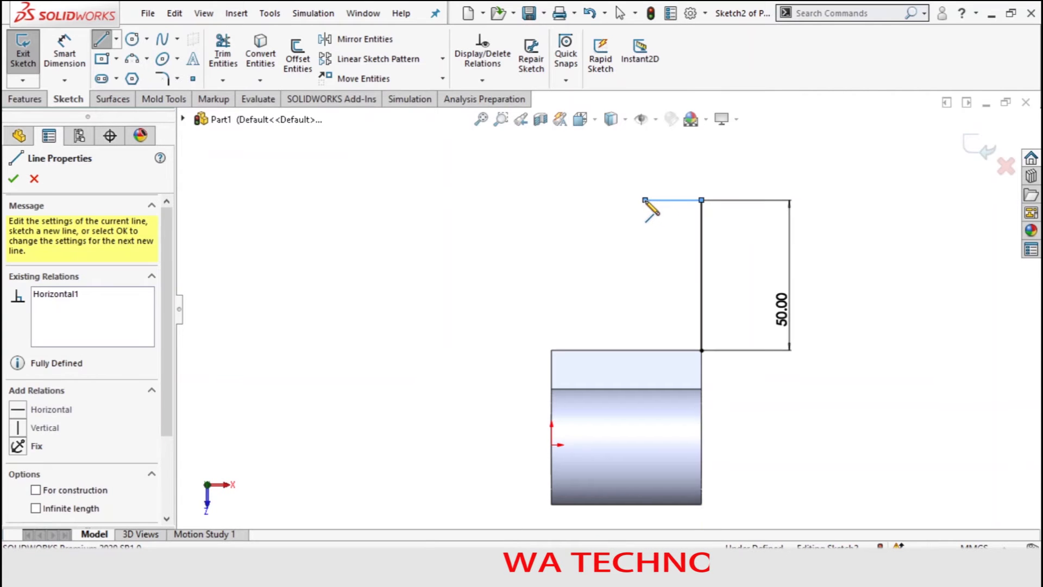
key("Escape")
Dimension the short horizontal line's length to 25 mm.
left_click(84, 49)
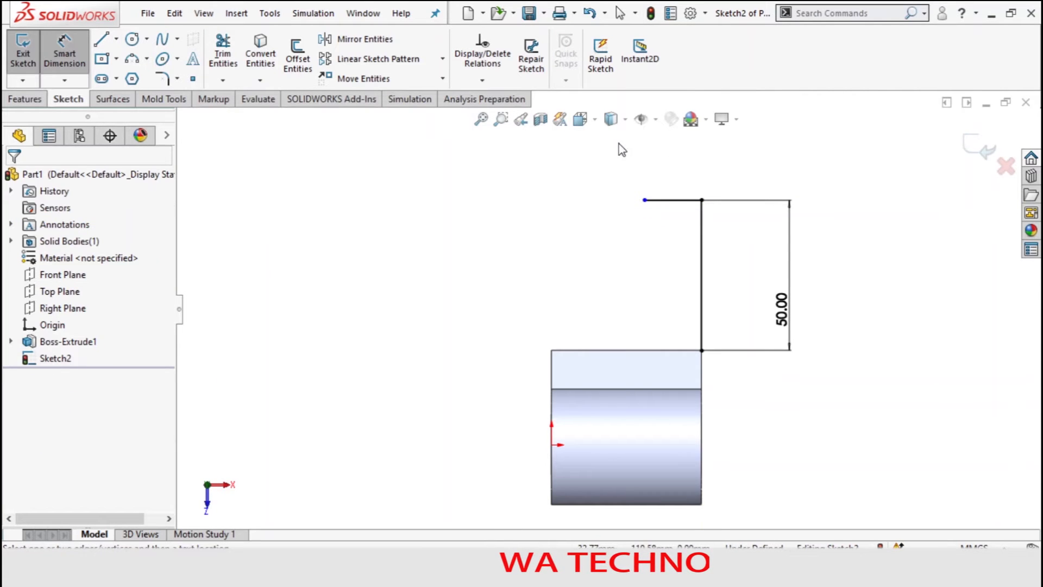
left_click(668, 208)
left_click(675, 191)
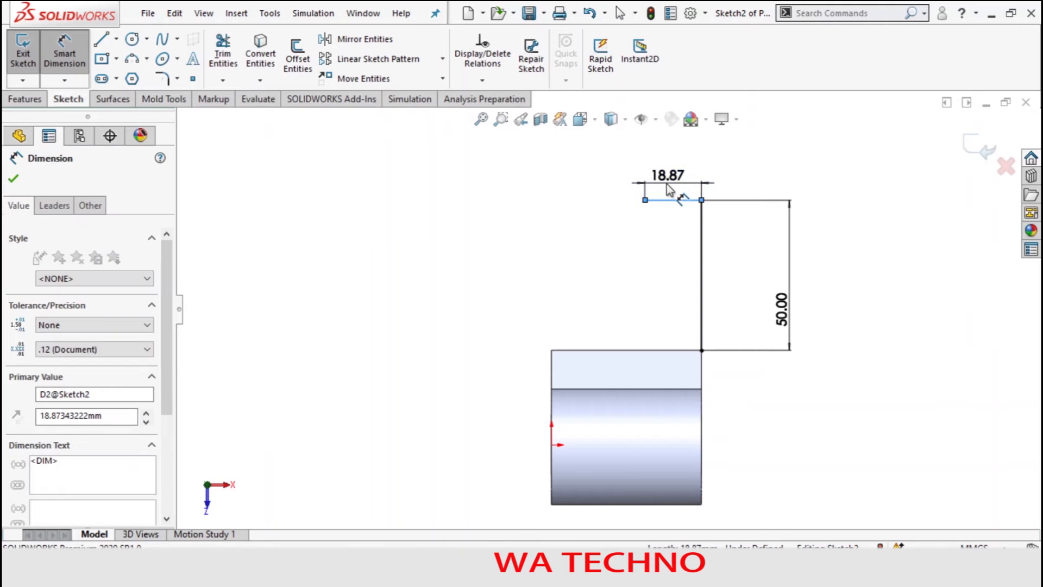
type("25mm")
key("Return")
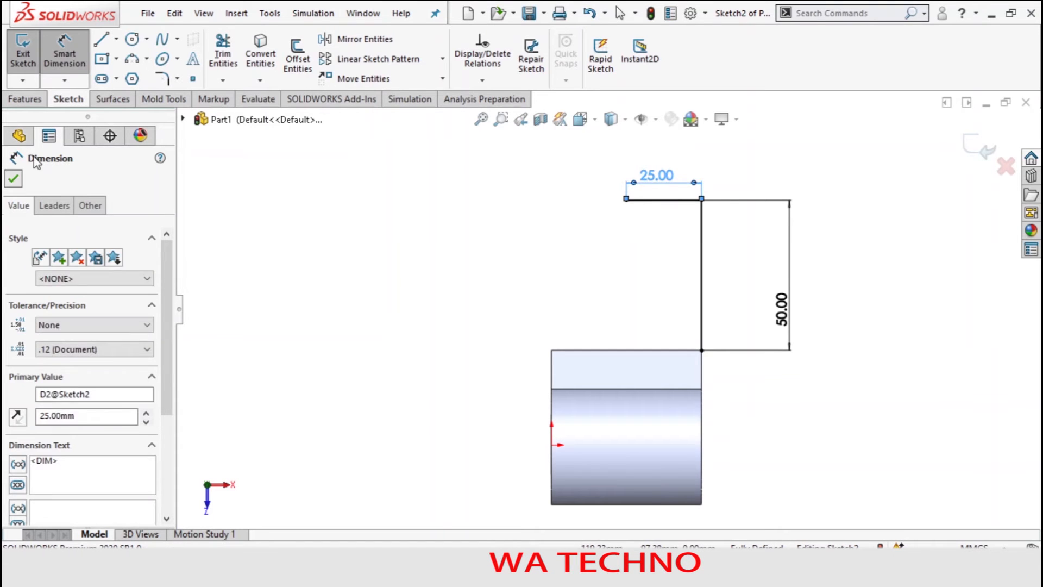
key("Escape")
Sketch a slanted line from the tab's upper left corner to the free end of the 25 mm line.
key("l")
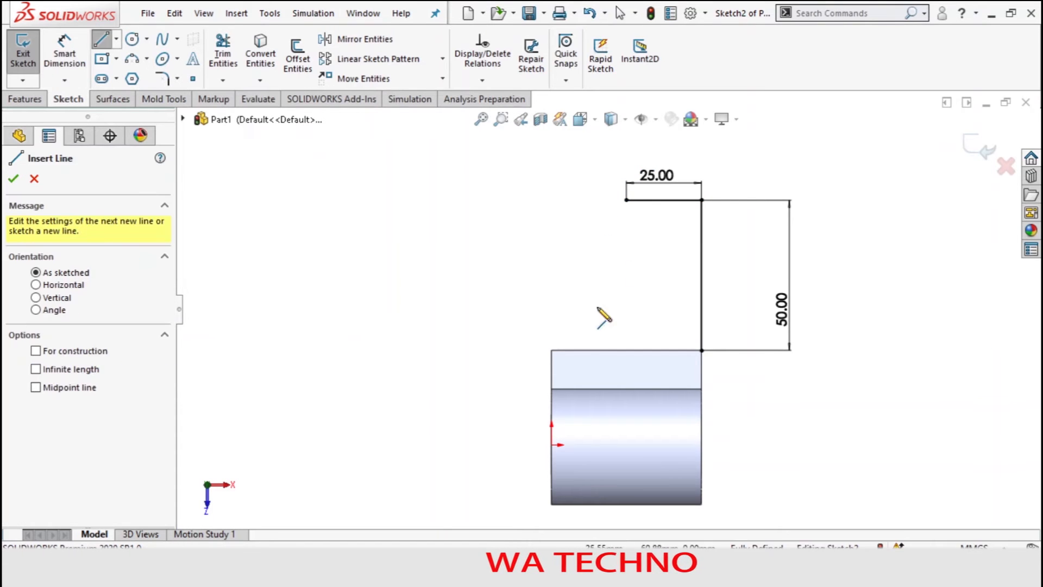
left_click(551, 350)
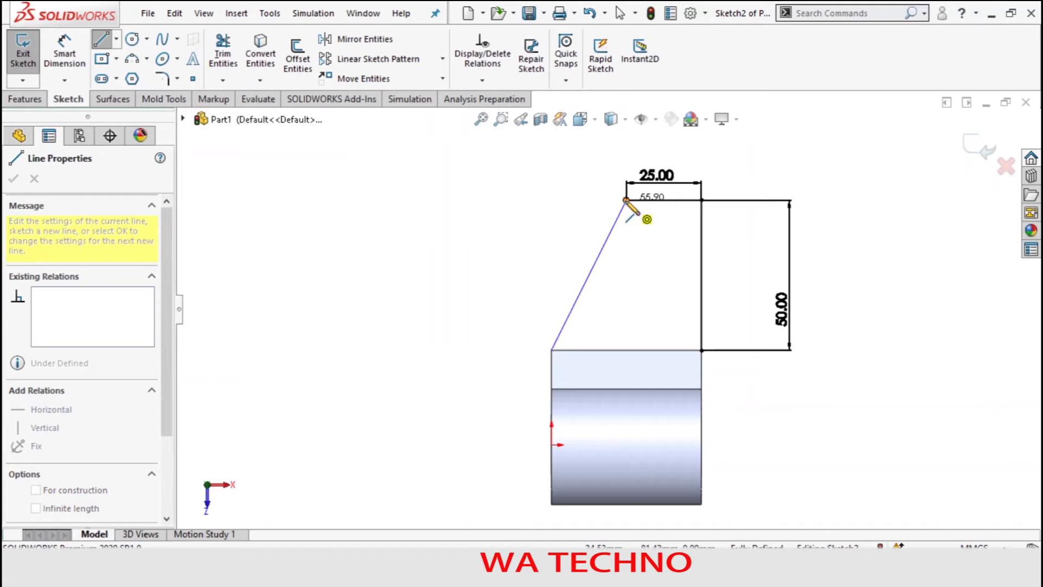
left_click(625, 200)
key("Escape")
key("Escape")
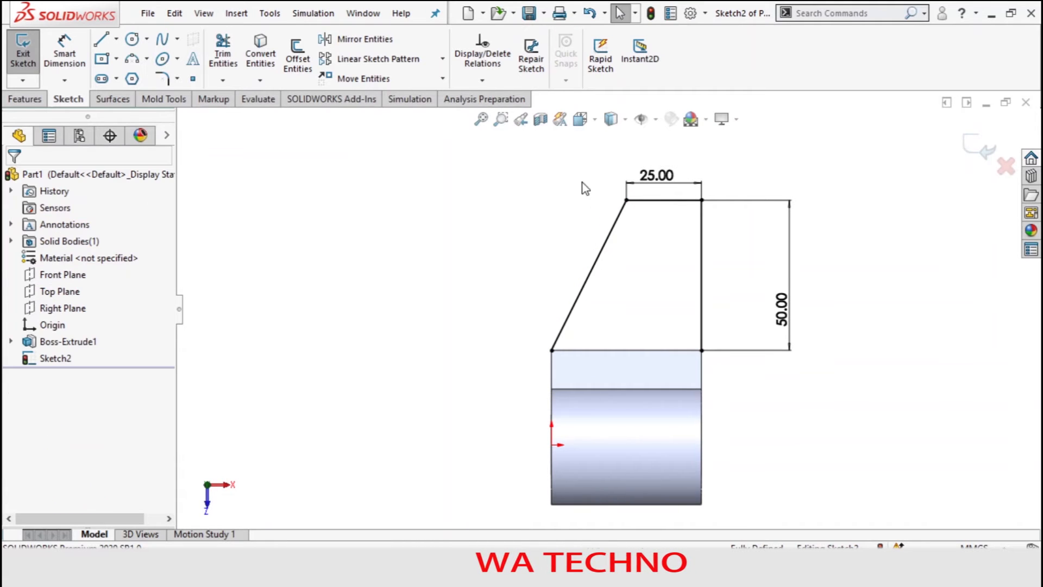
Convert the tab's upper edge into a sketch line to close the trapezoidal profile.
left_click(260, 55)
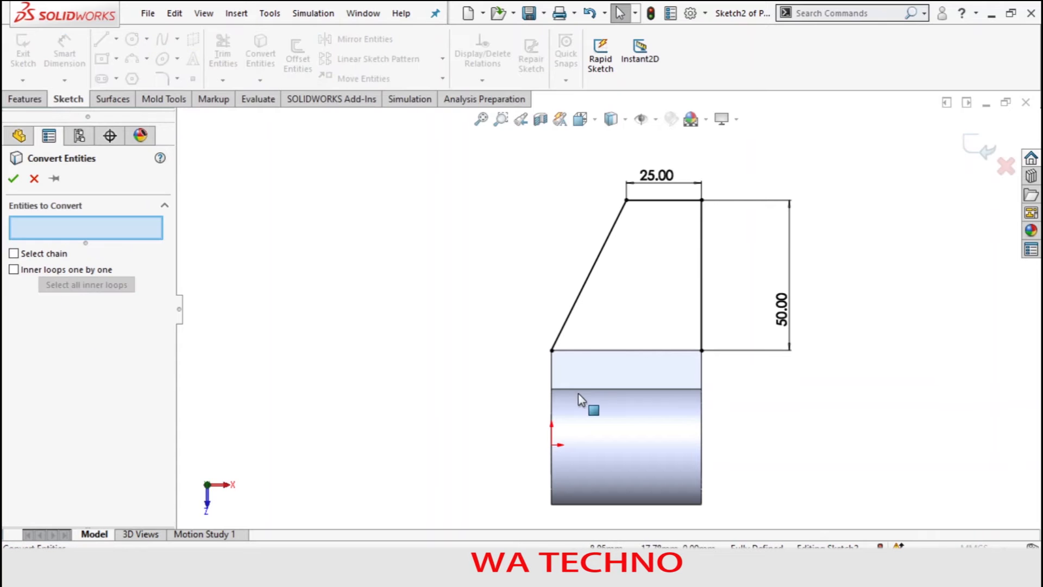
left_click(602, 350)
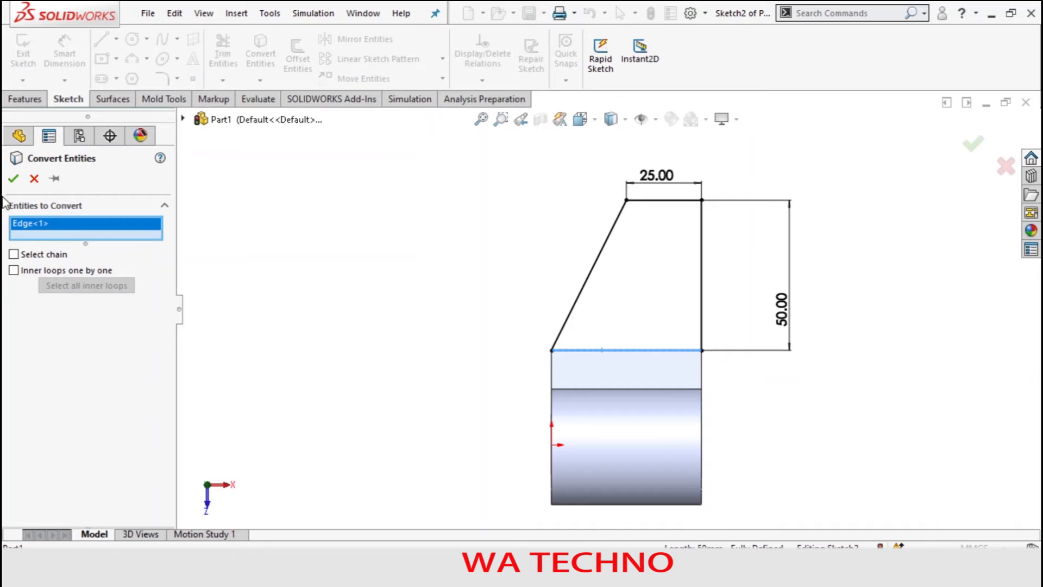
left_click(13, 178)
Extrude the trapezoidal profile in the reversed direction, using Up To Surface with the tab's opposite side face as the end.
left_click(24, 99)
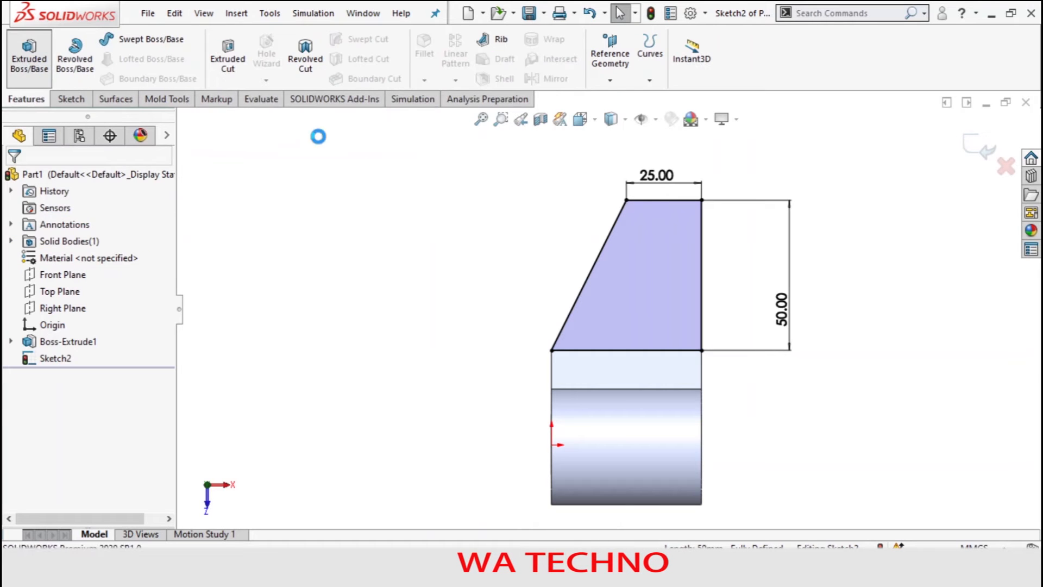
left_click(499, 120)
right_click(372, 216)
left_click(406, 298)
left_click_drag(384, 296, 264, 328)
left_click(16, 268)
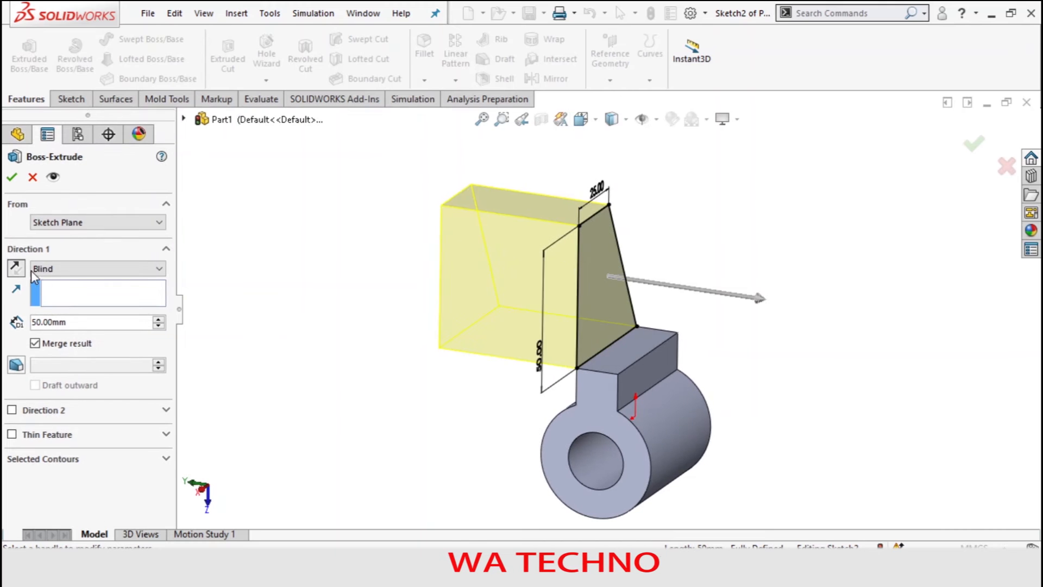
left_click(53, 269)
left_click(60, 322)
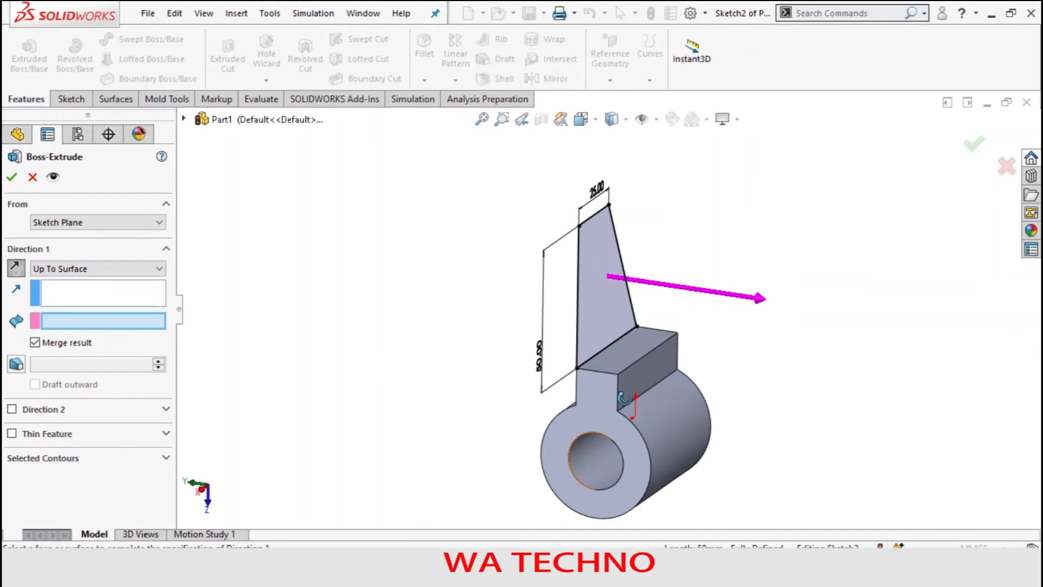
right_click(390, 350)
left_click(429, 433)
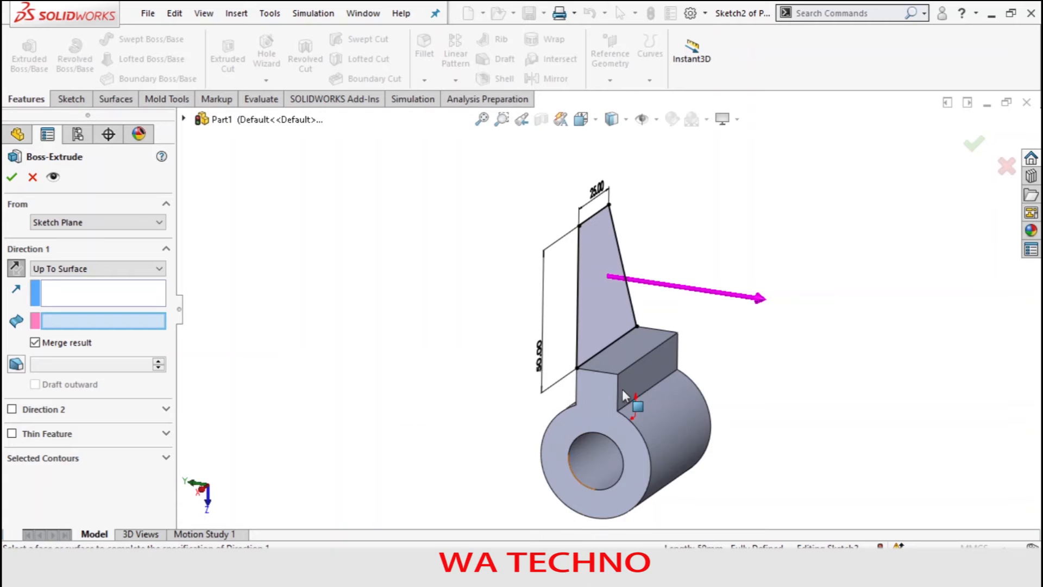
left_click(625, 387)
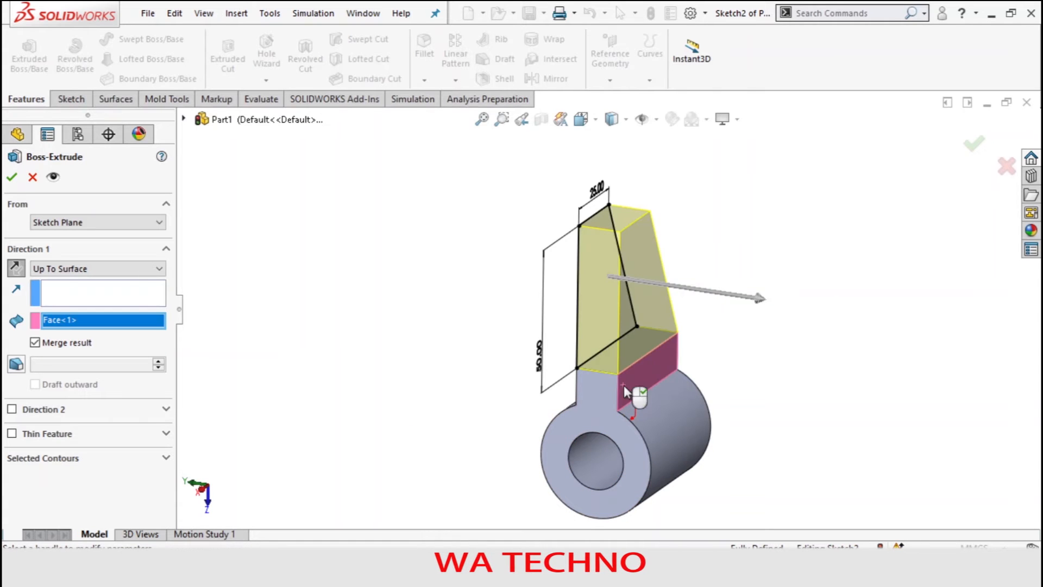
left_click(12, 177)
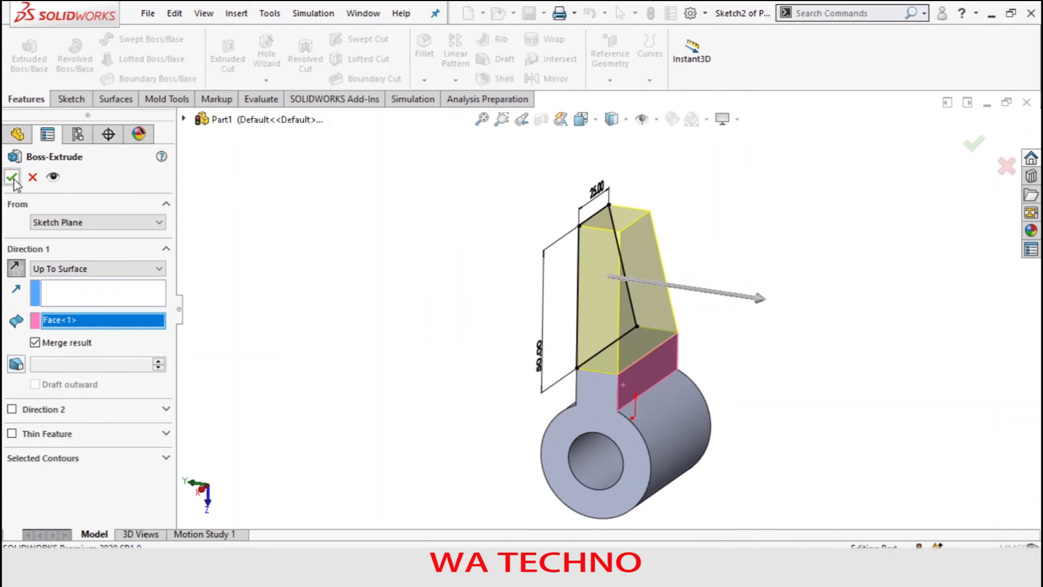
Start a new sketch on the flat end face shared by the ring and the arm.
right_click(327, 202)
left_click(379, 266)
left_click_drag(405, 265, 394, 228)
right_click(393, 228)
left_click(419, 243)
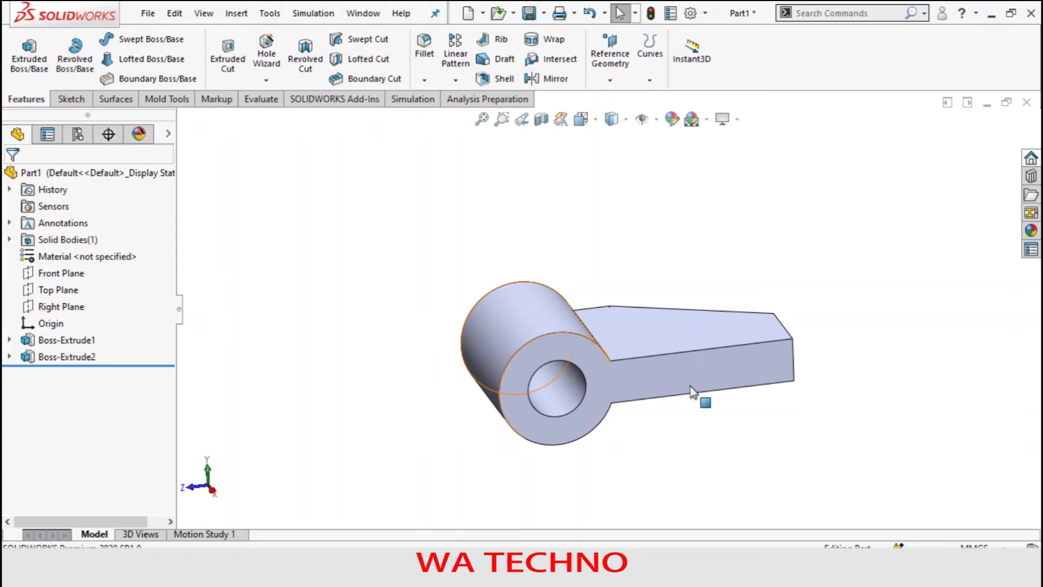
left_click(693, 391)
left_click(756, 340)
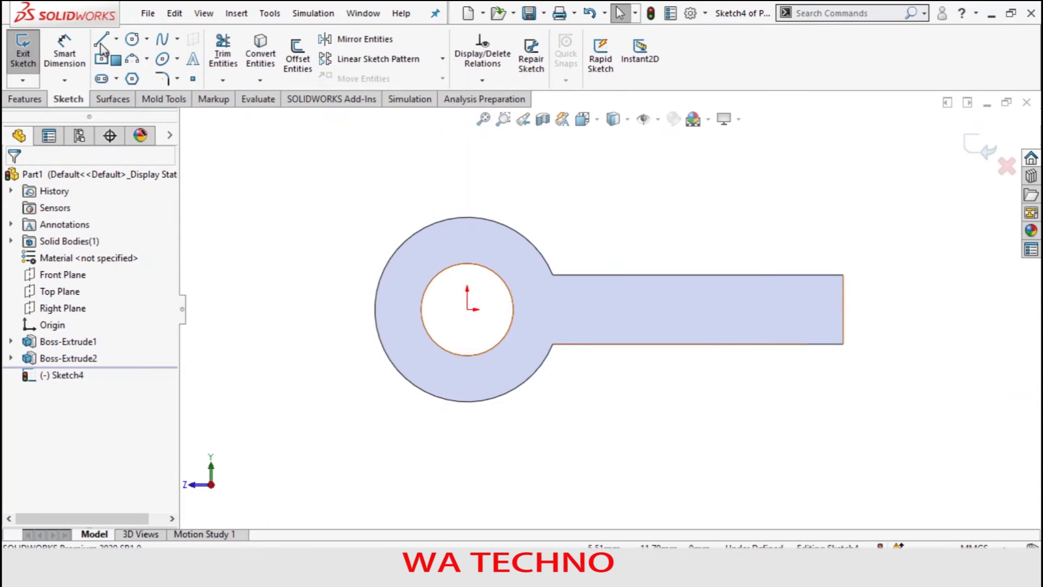
Sketch a vertical line about 16.5 mm up from the arm's upper outer corner and a horizontal line back to above the ring's centre.
left_click(101, 39)
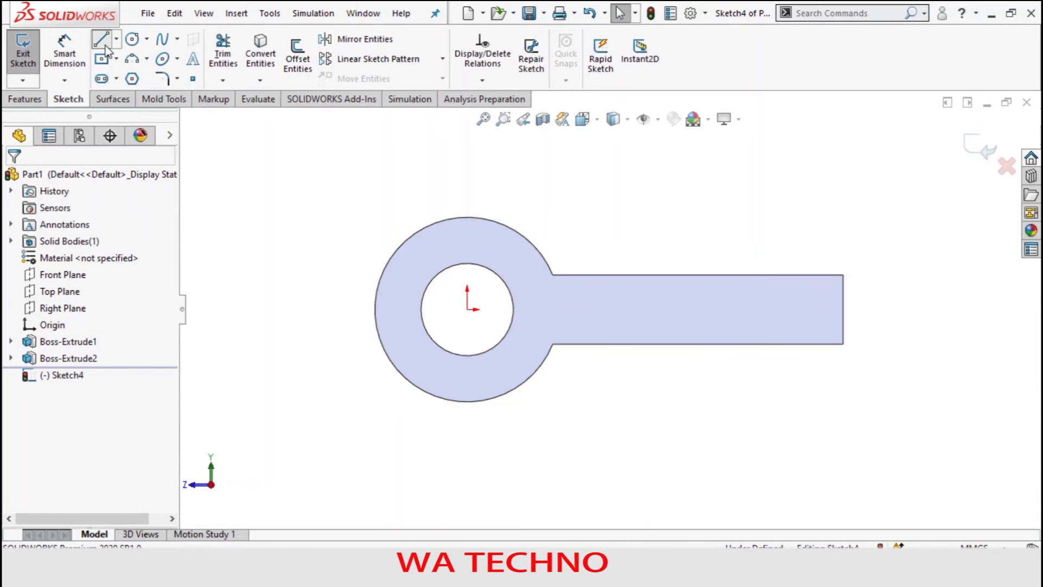
left_click(843, 276)
left_click(843, 199)
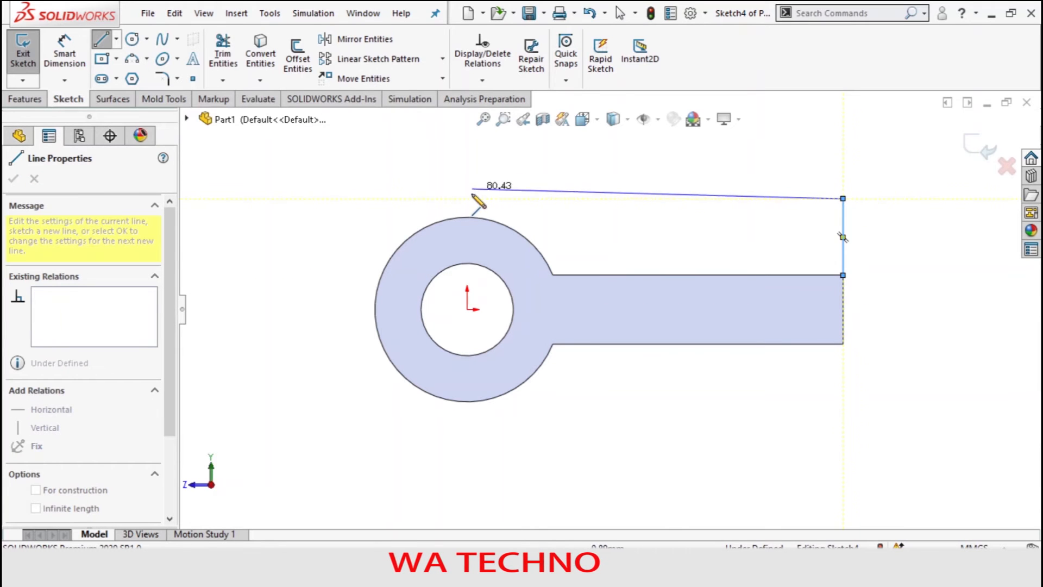
left_click(467, 198)
key("Escape")
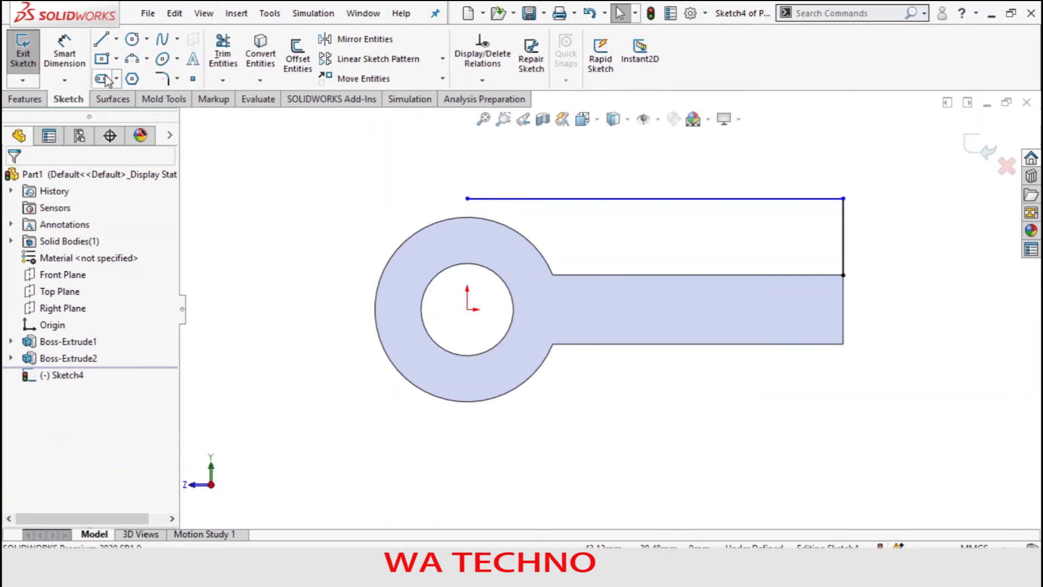
Dimension the vertical line at the arm's outer end to 17 mm.
left_click(64, 51)
left_click(851, 253)
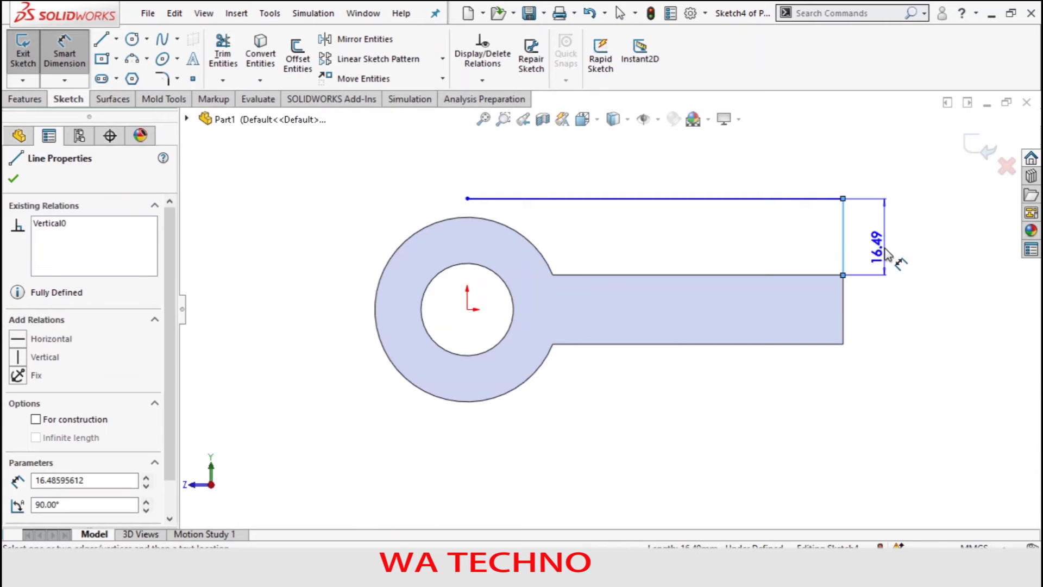
left_click(888, 254)
type("17mm")
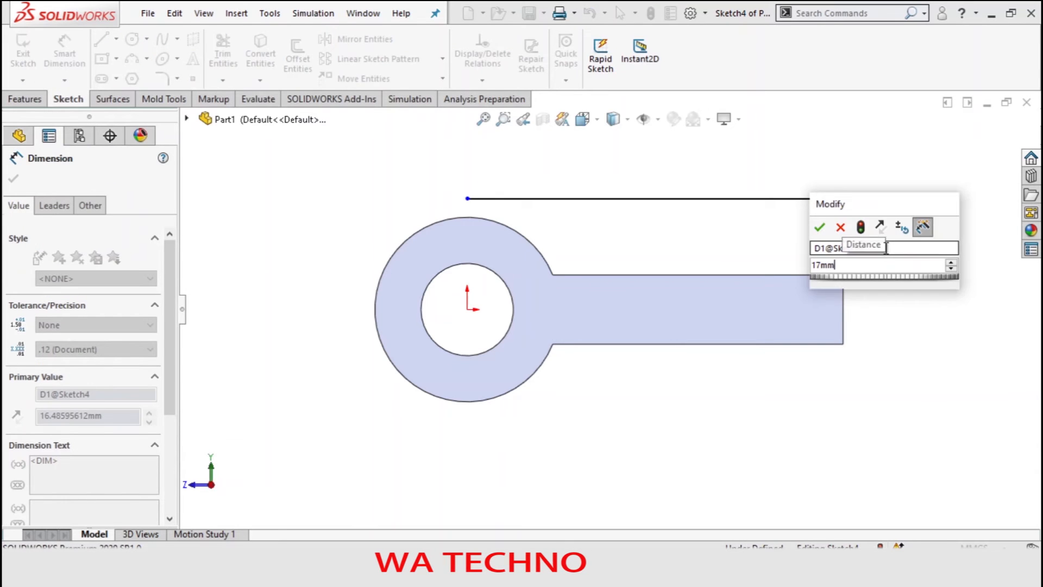
key("Return")
left_click(15, 180)
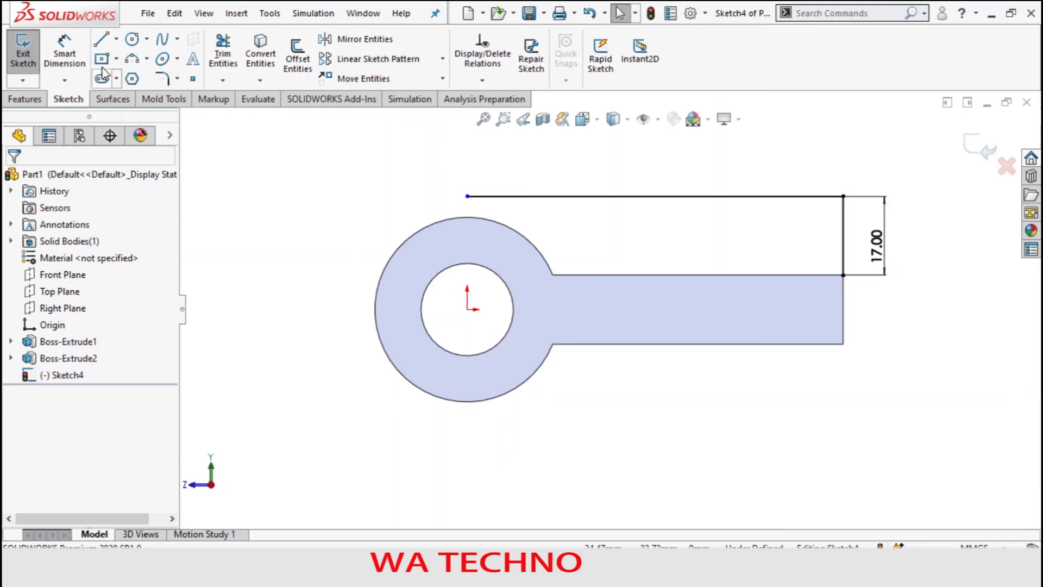
Sketch two concentric circles centred on the horizontal line near its outer end, about 16 mm and 31 mm in diameter.
left_click(132, 38)
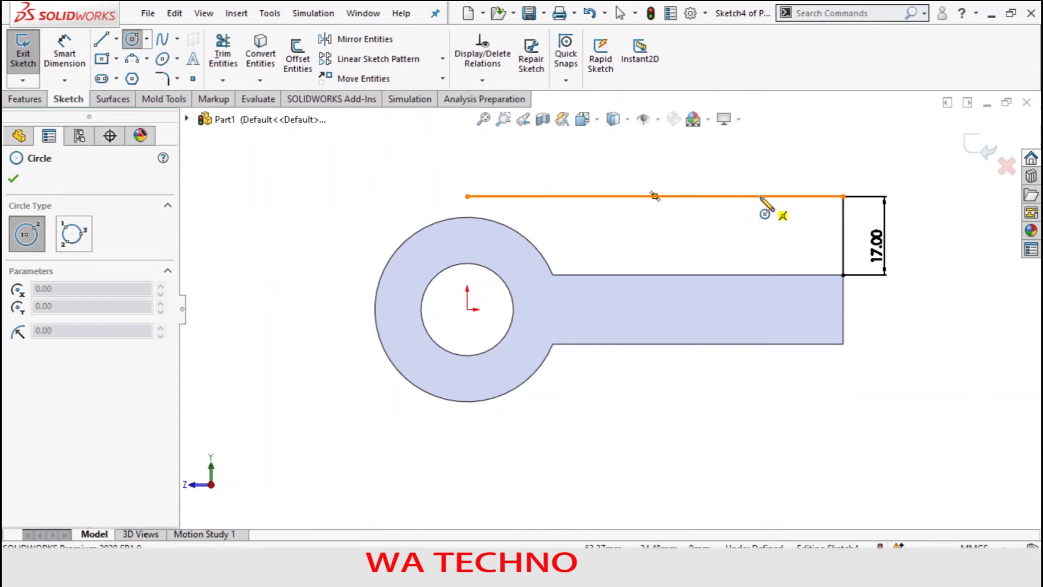
left_click(760, 196)
left_click(778, 228)
left_click(759, 196)
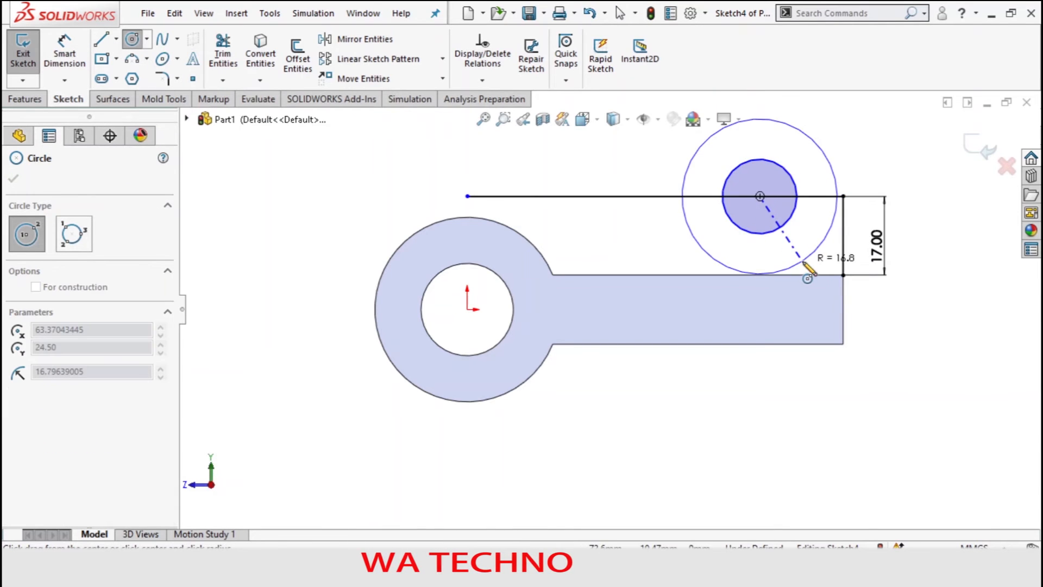
left_click(797, 257)
left_click(13, 178)
Dimension the inner circle's diameter to 20 mm.
left_click(64, 52)
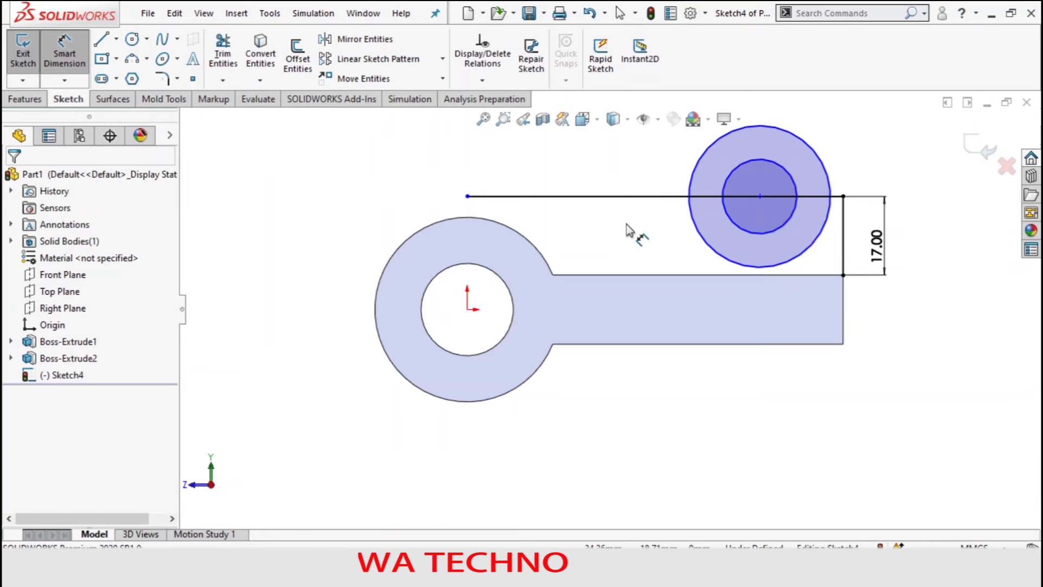
left_click(742, 230)
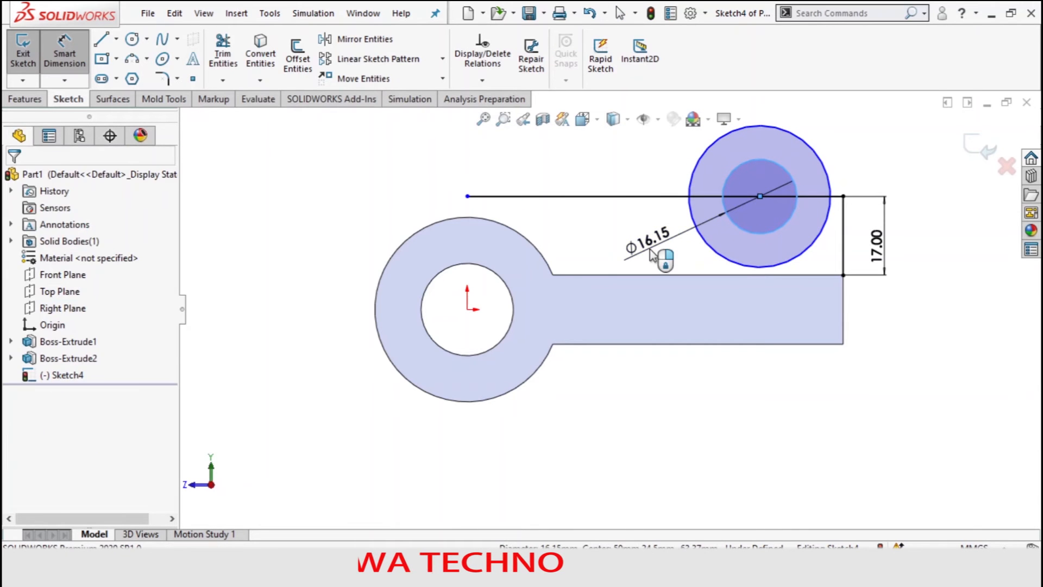
left_click(653, 255)
type("20")
key("Return")
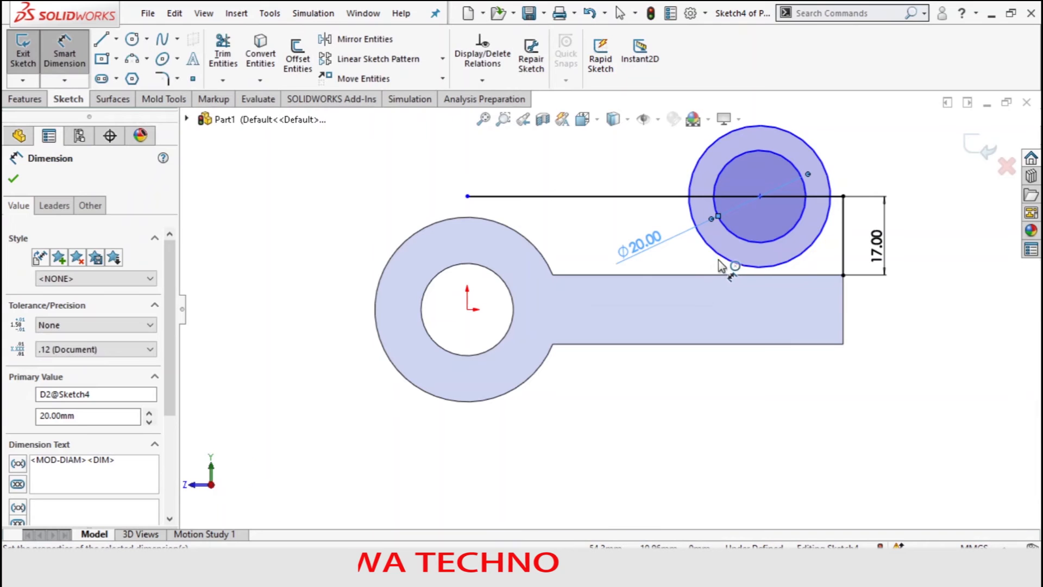
Dimension the outer circle's diameter to 40 mm.
left_click(586, 260)
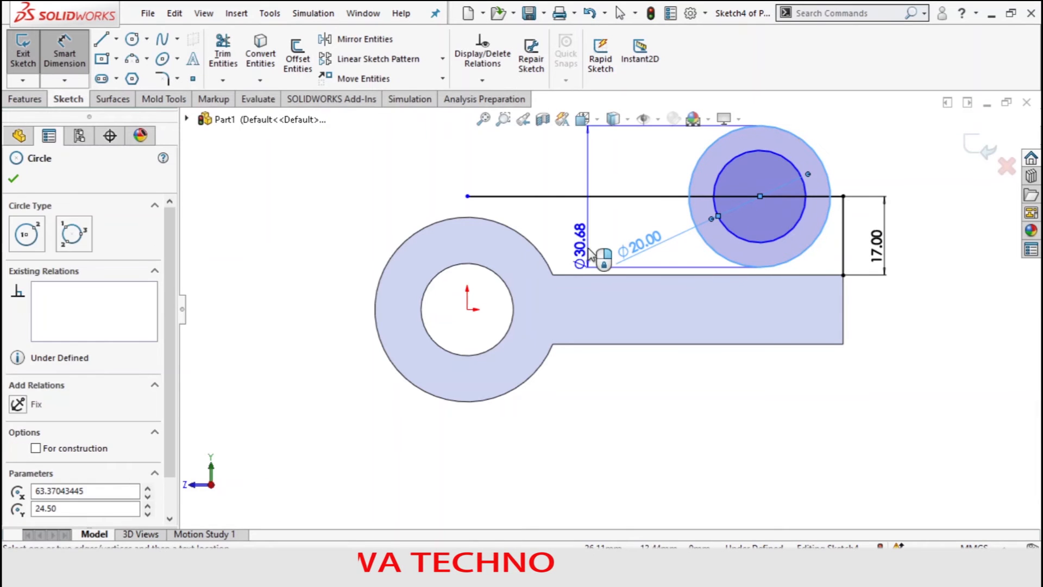
left_click(589, 236)
type("40")
key("Return")
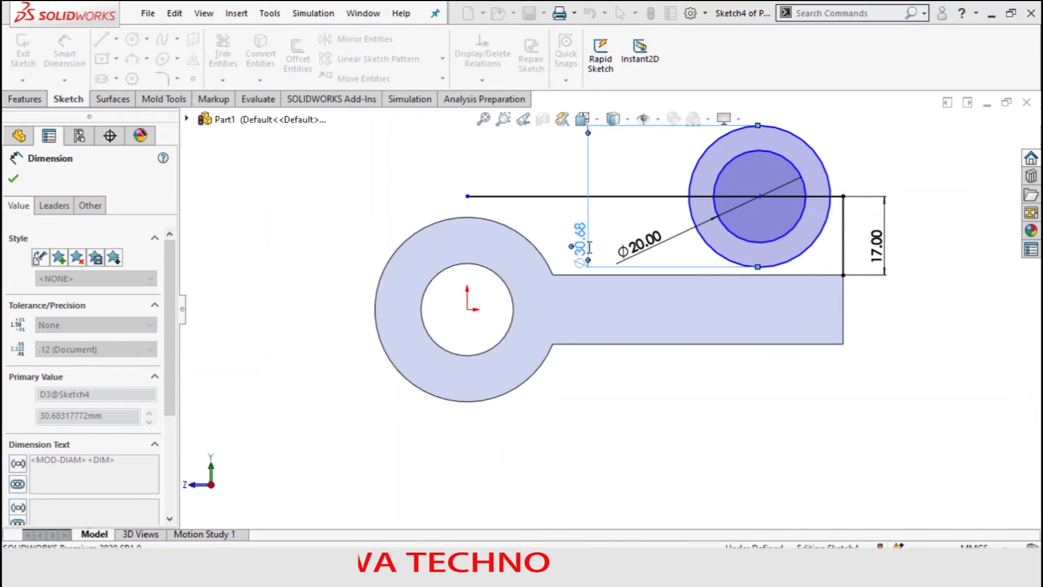
key("Escape")
Dimension the distance from the circles' centre to the outer end of the horizontal line to 20 mm.
left_click(66, 59)
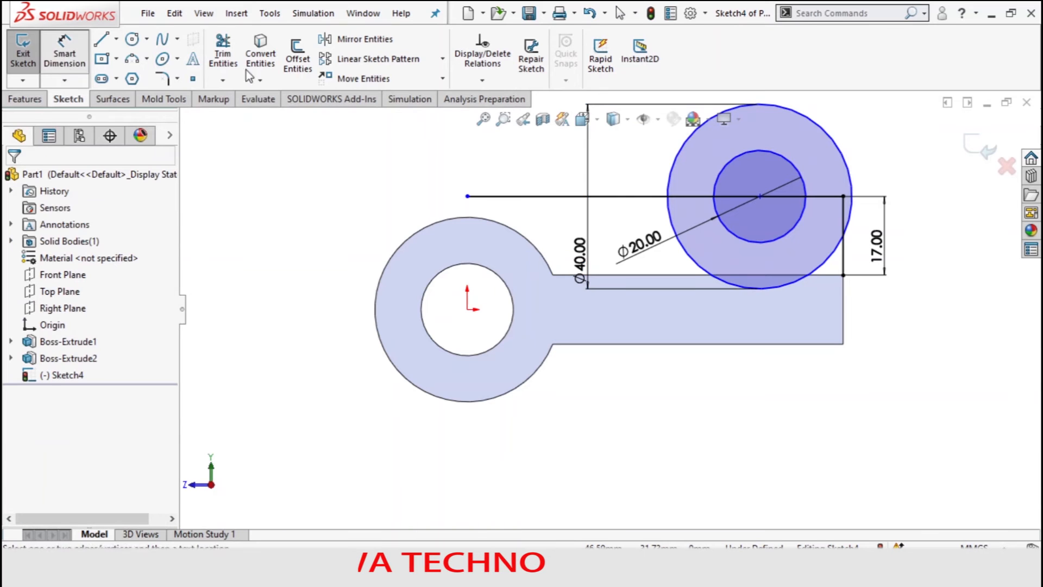
left_click(760, 197)
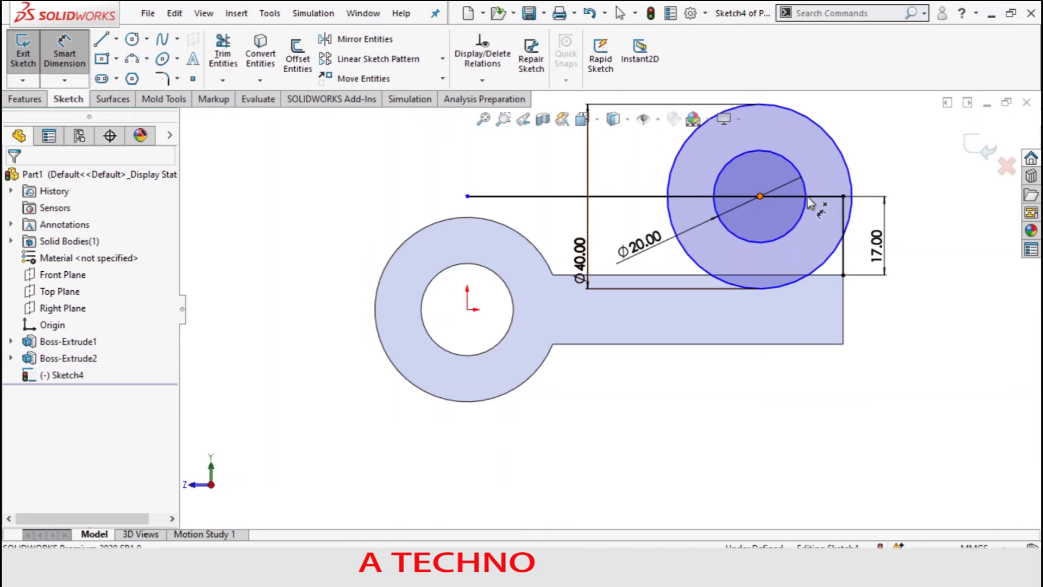
left_click(842, 196)
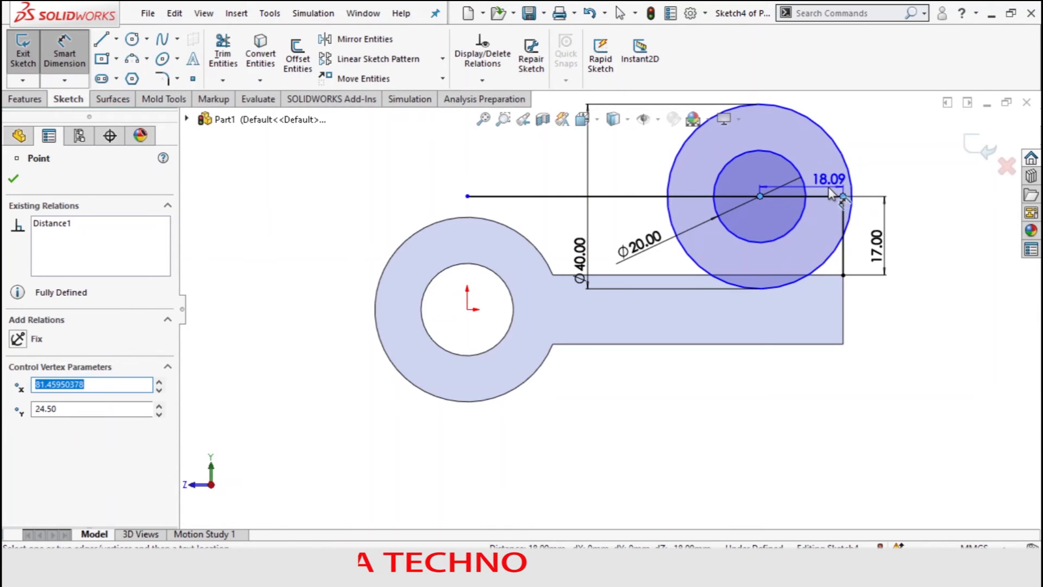
left_click(827, 188)
type("20")
key("Return")
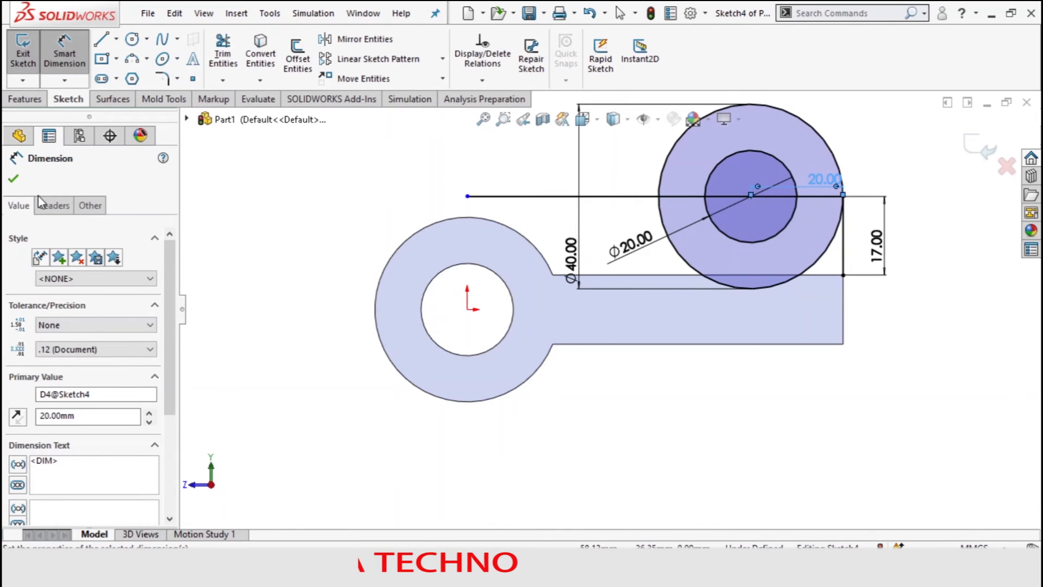
left_click(13, 179)
left_click(132, 59)
left_click(468, 196)
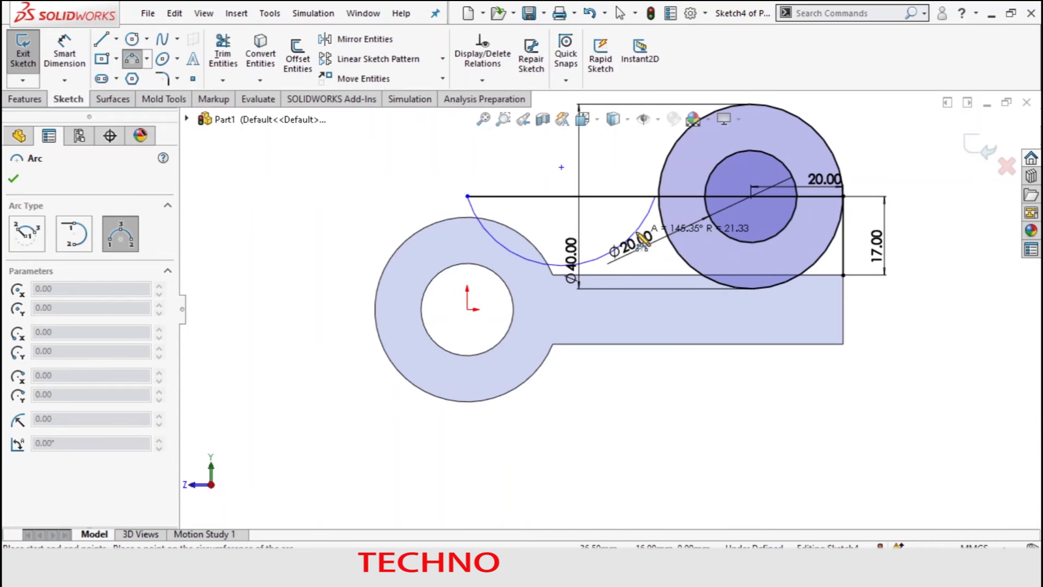
key("Escape")
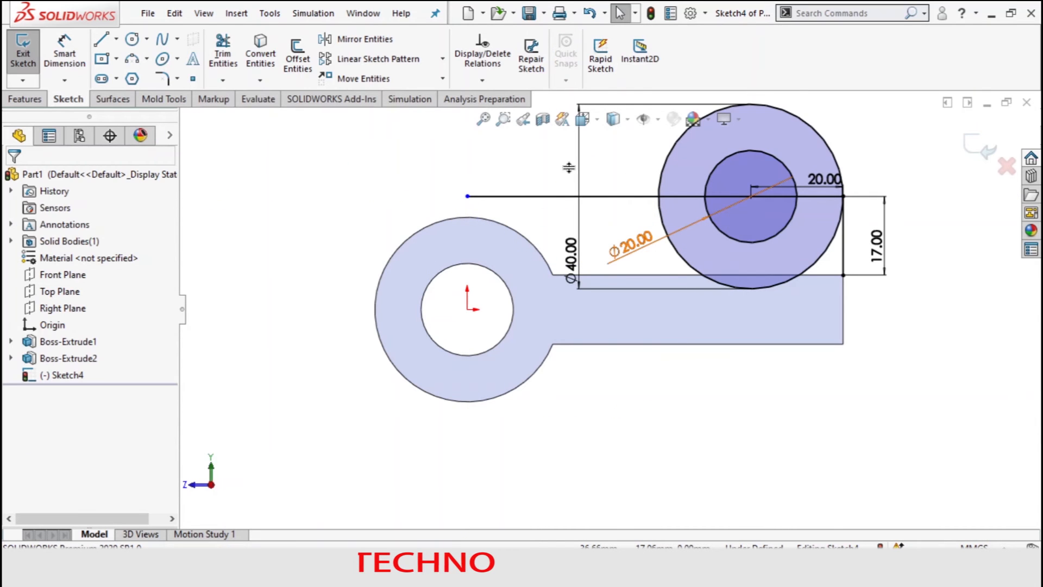
Sketch a vertical line from the horizontal line's free end down to the top of the hollow cylinder, and delete the horizontal line.
key("l")
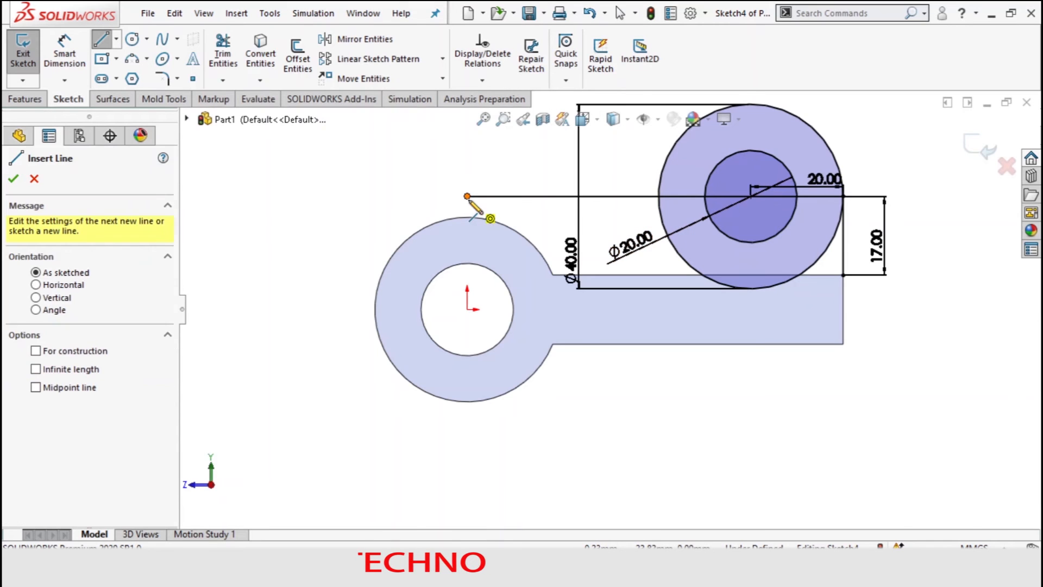
left_click(467, 196)
left_click(468, 218)
key("Escape")
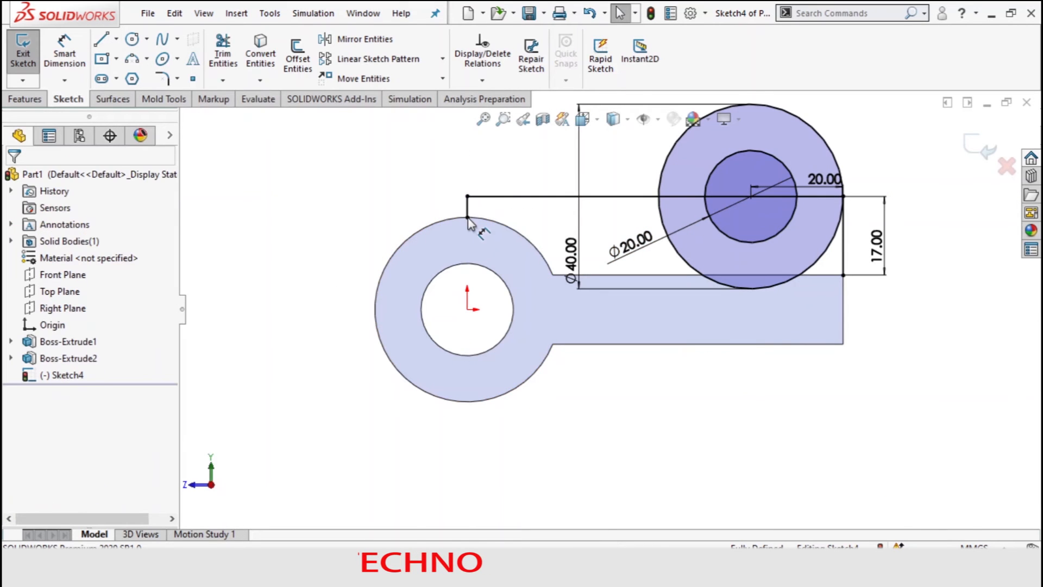
left_click(517, 197)
key("Delete")
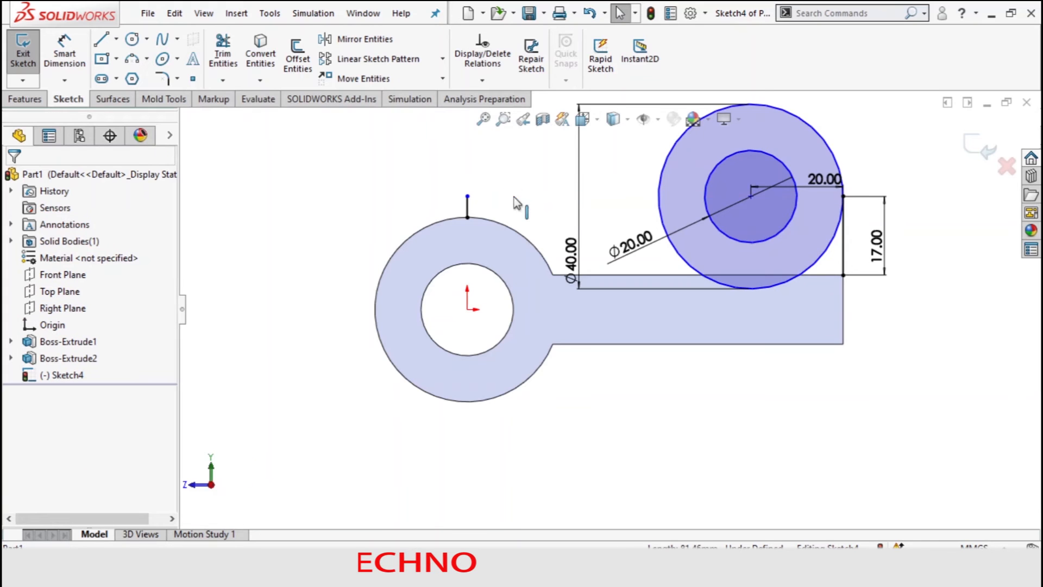
Sketch a downward-bulging three-point arc of about 24 mm radius from the vertical line's upper end to the nearest side of the 40 mm circle.
left_click(131, 59)
left_click(467, 196)
left_click(660, 197)
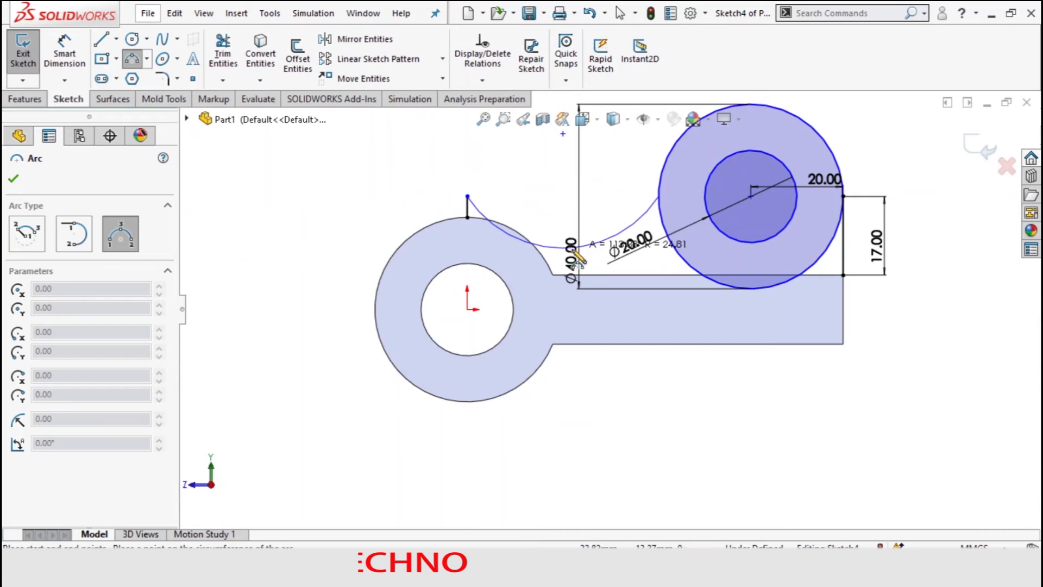
left_click(594, 260)
left_click(13, 178)
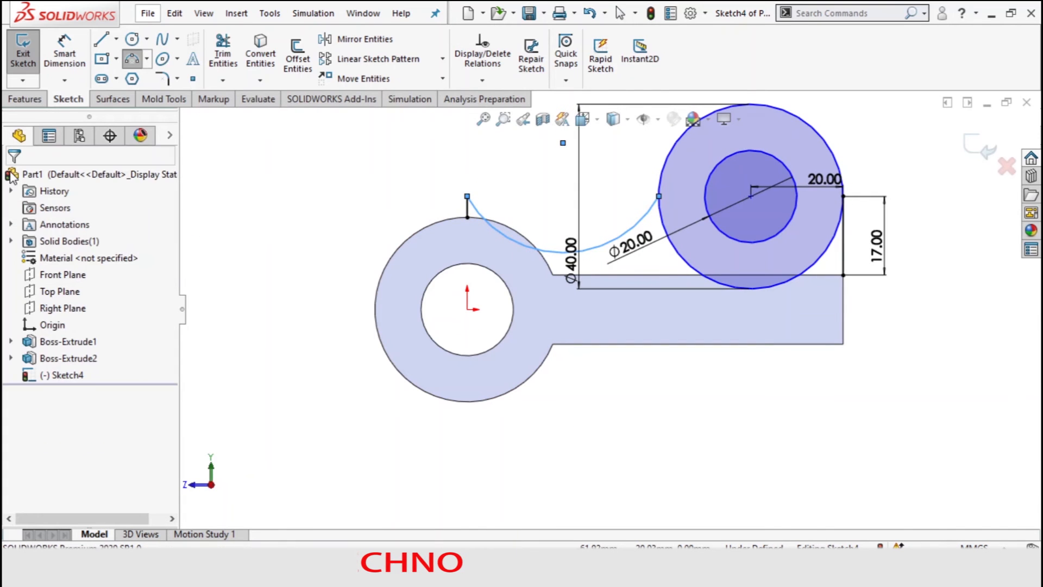
Dimension the arc's radius to 27.29 mm.
left_click(65, 55)
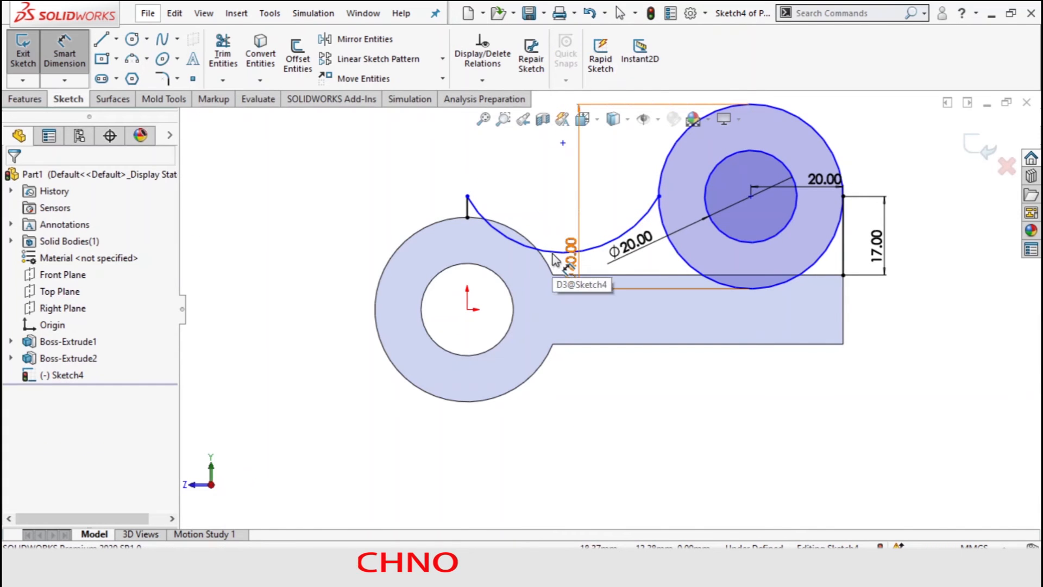
left_click(552, 259)
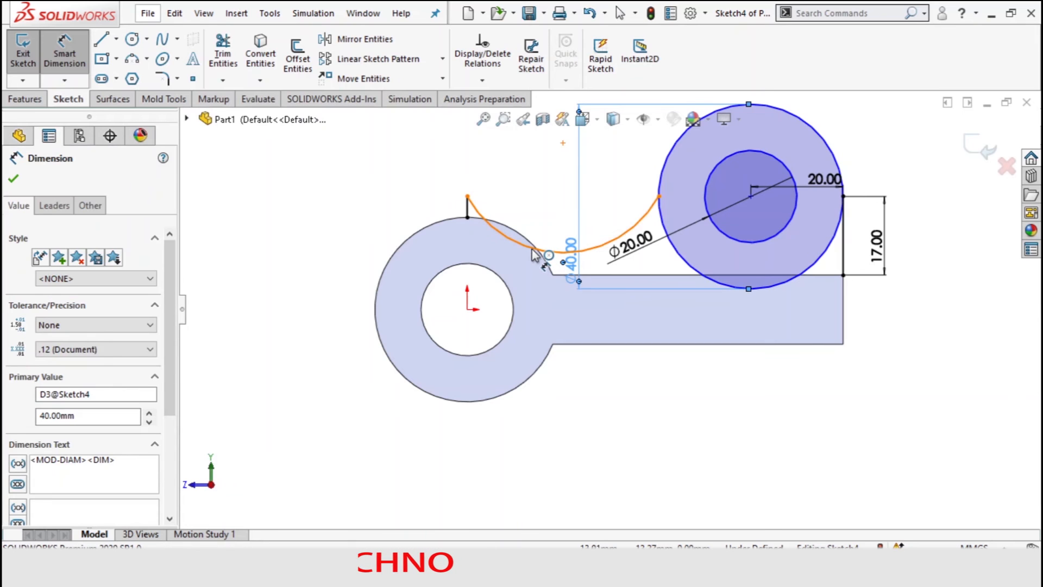
left_click(535, 253)
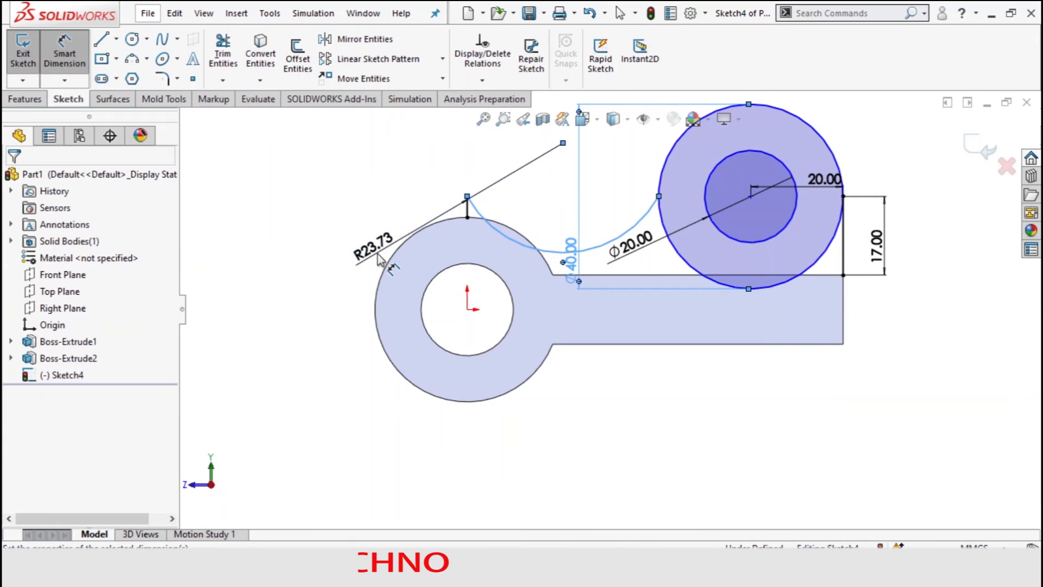
left_click(379, 259)
type("27.29")
key("Return")
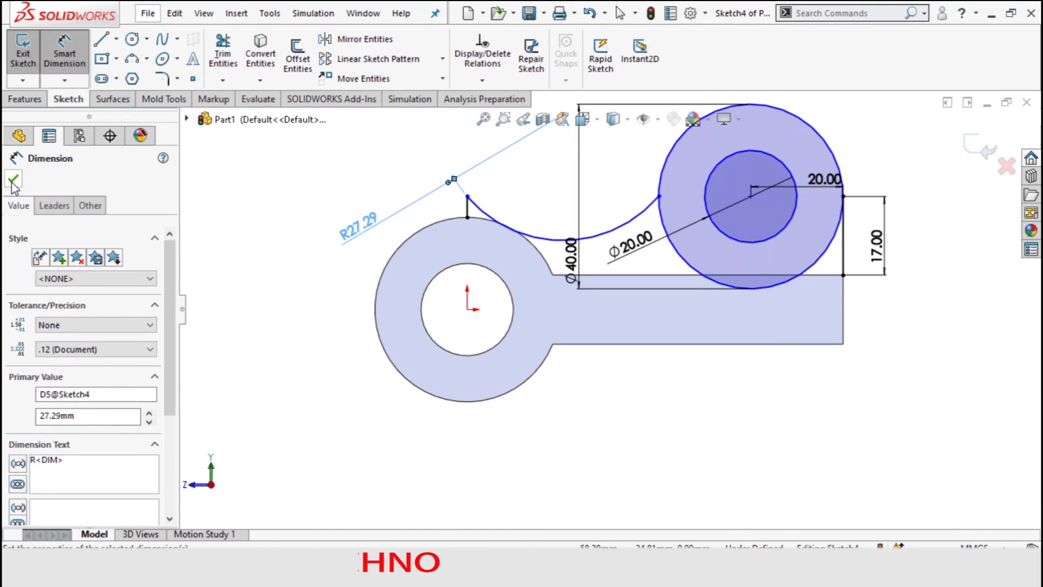
left_click(13, 180)
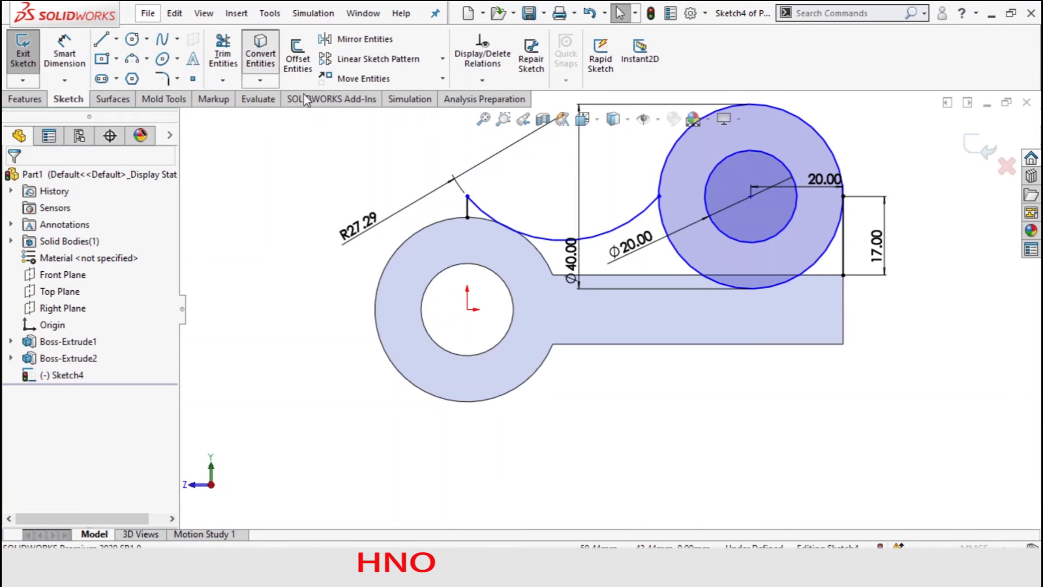
Convert the hollow cylinder's outer edge and the arm's upper edge into sketch entities.
left_click(427, 228)
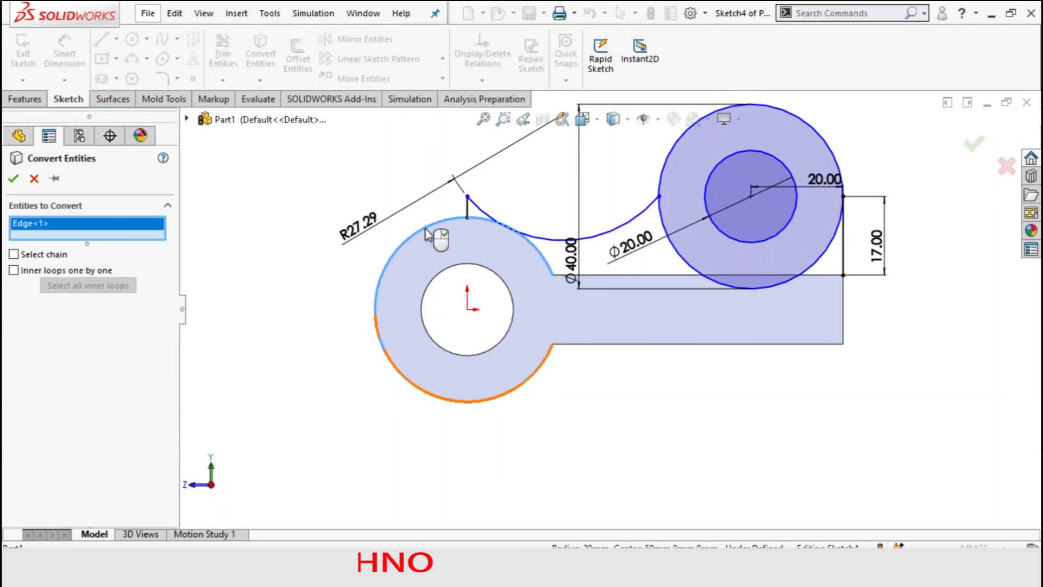
left_click(621, 279)
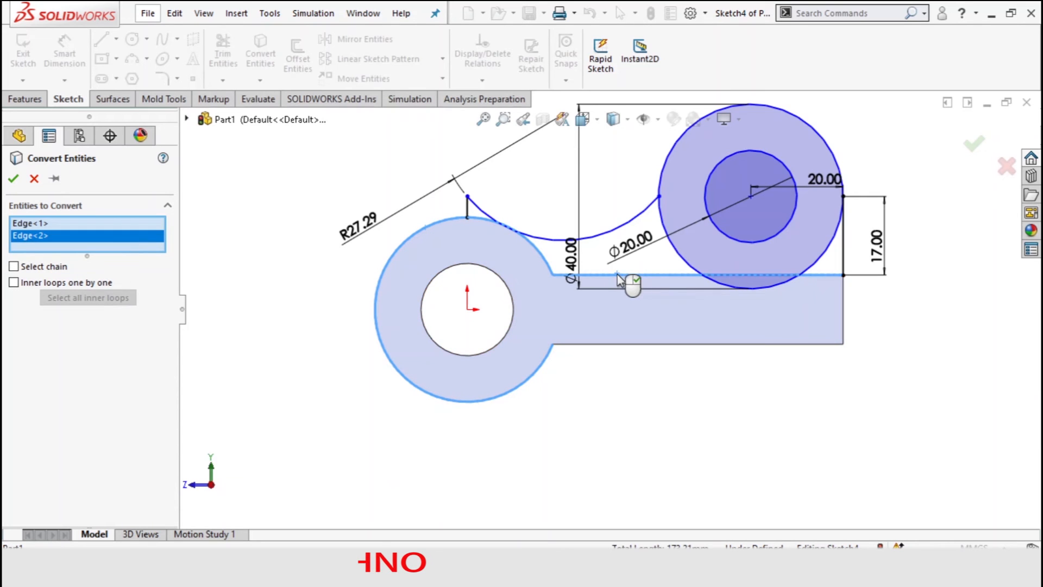
left_click(13, 179)
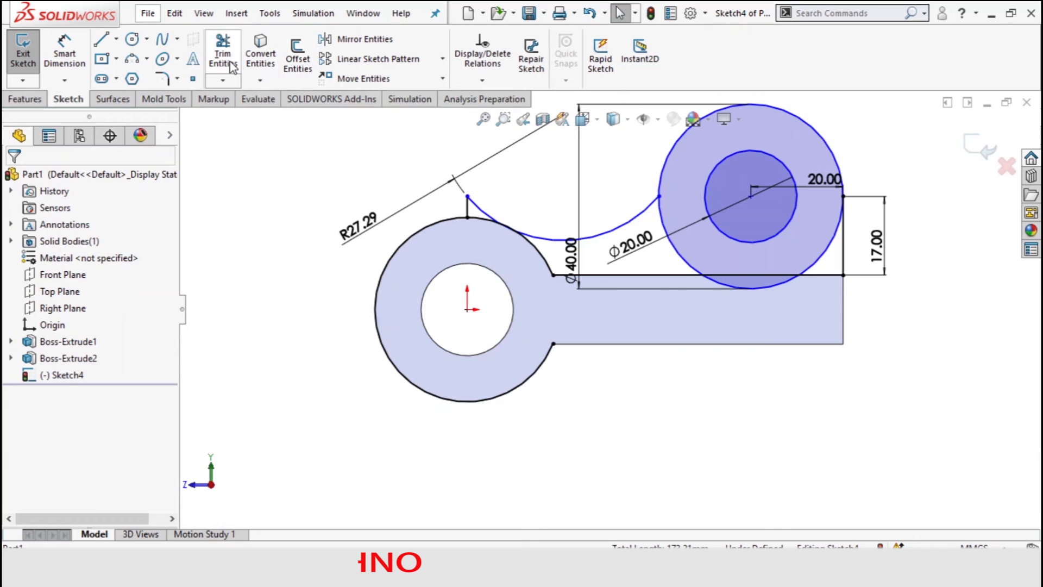
Trim the surplus arc end, vertical line, cylinder edge and lower part of the outer circle, and delete the conflicting 40 mm diameter dimension.
left_click(223, 53)
left_click(474, 203)
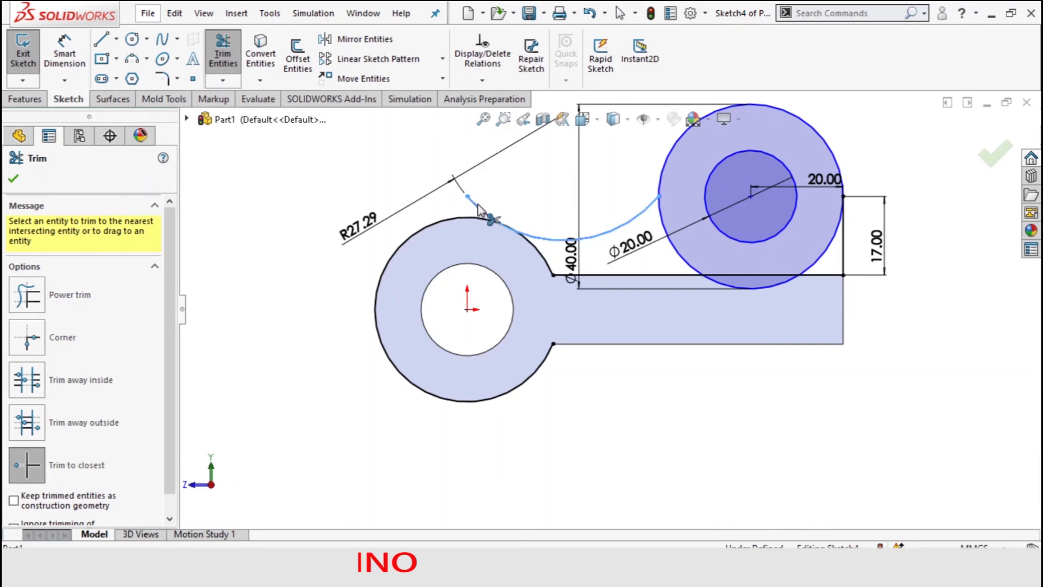
left_click(458, 218)
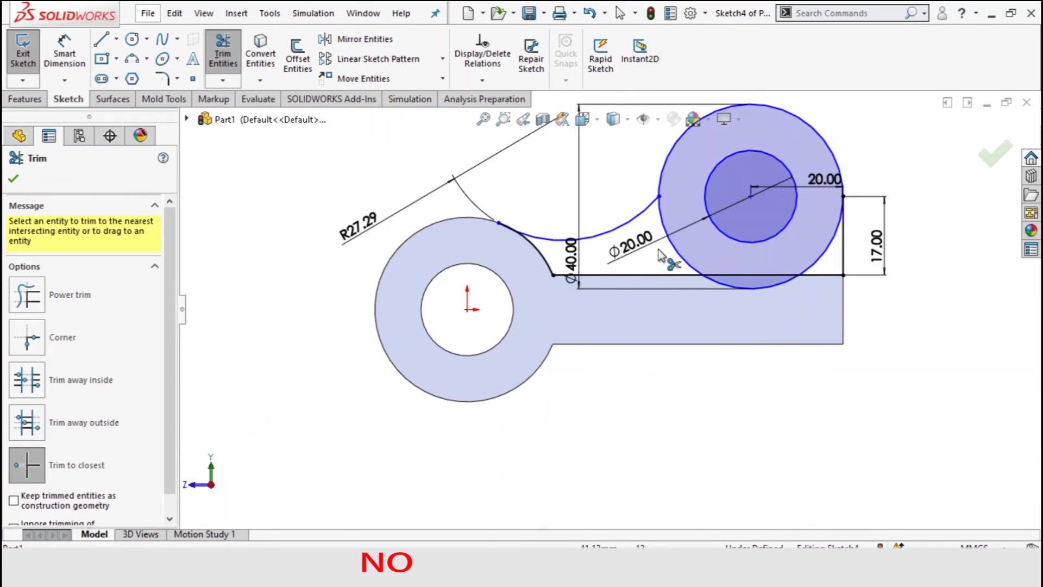
left_click(676, 253)
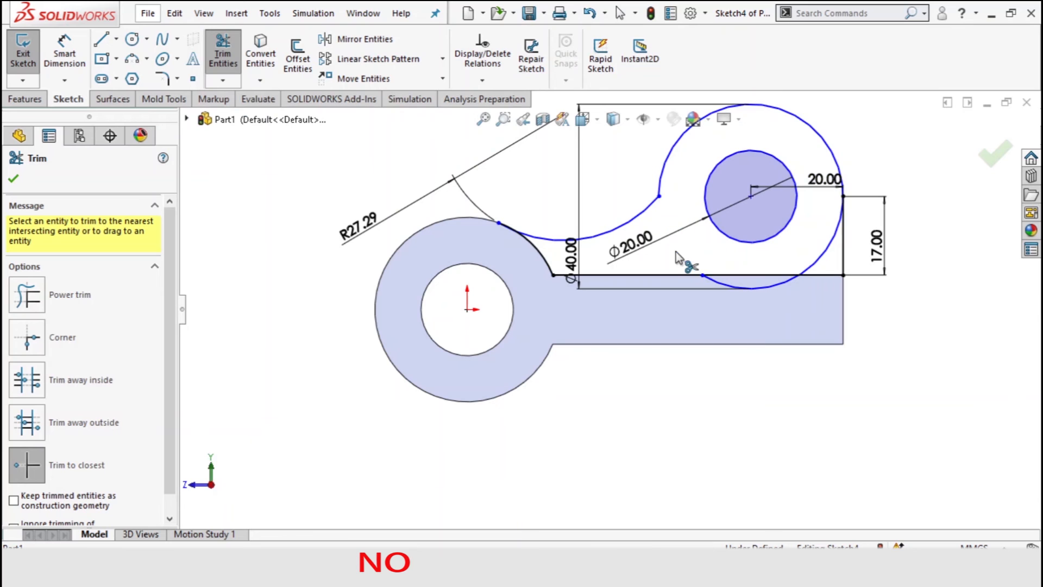
left_click(721, 283)
left_click(817, 263)
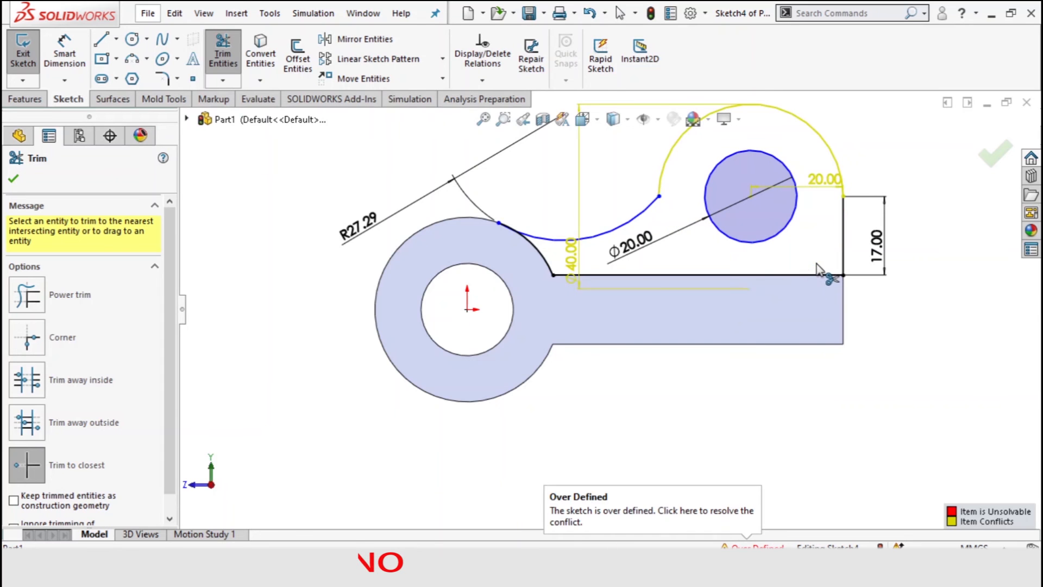
left_click(14, 178)
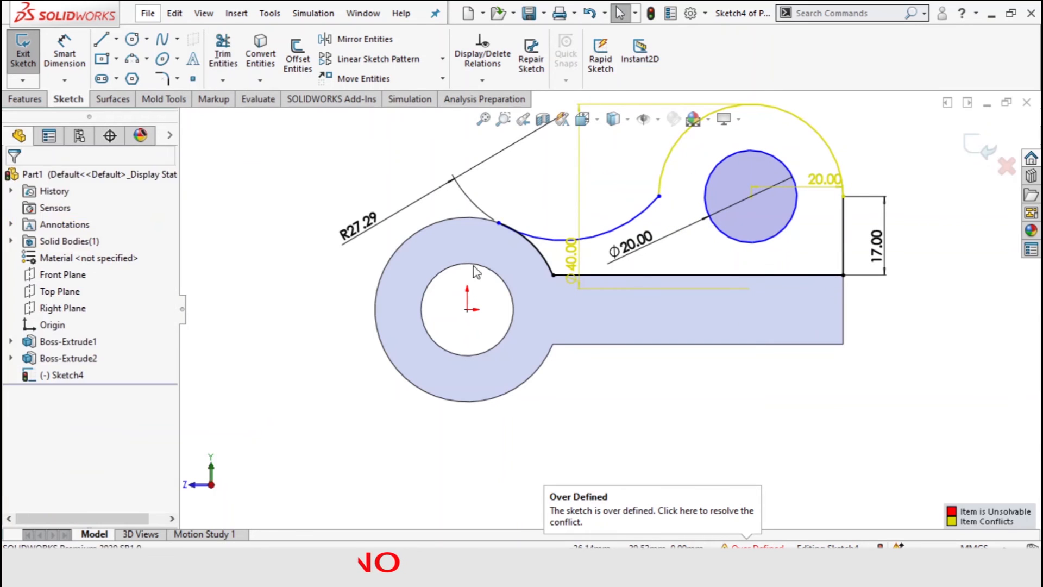
left_click(579, 208)
key("Delete")
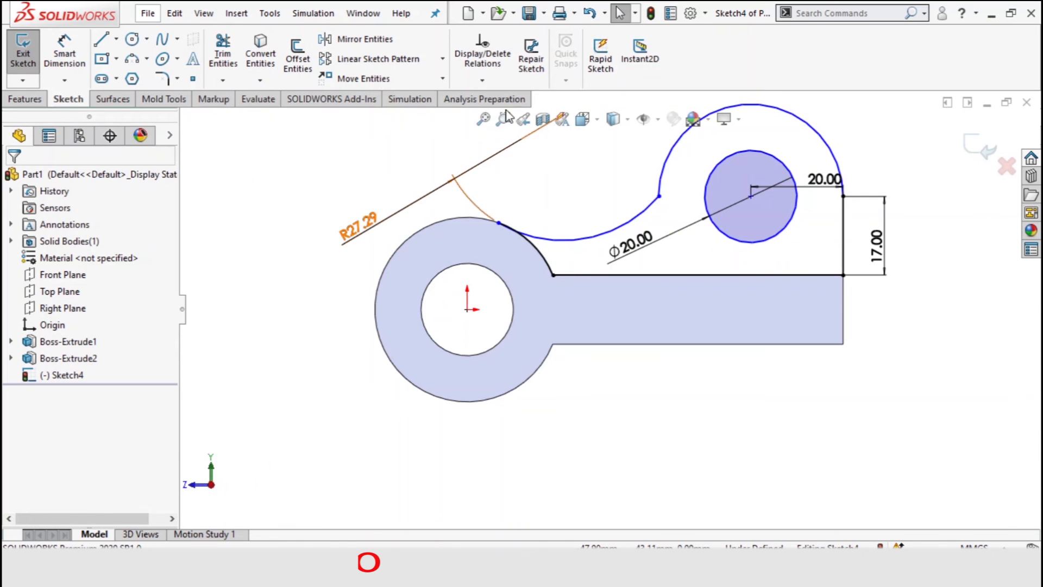
Extrude the region around the 20 mm hole 15 mm blind in the reversed direction, merged with the body.
right_click(598, 197)
left_click(619, 298)
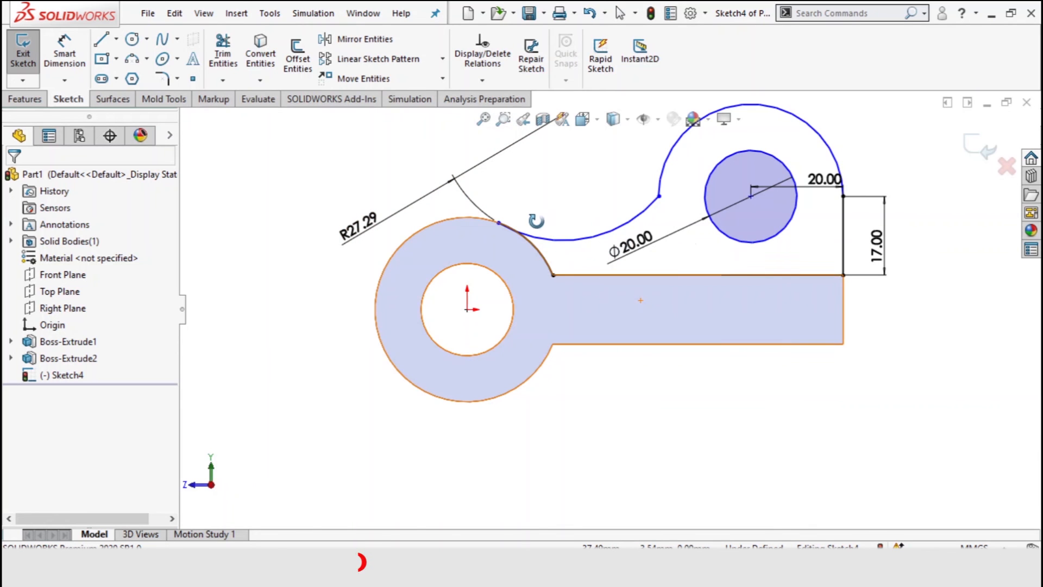
mouse_move(559, 200)
left_mouse_down()
mouse_move(653, 178)
mouse_move(636, 181)
left_mouse_up()
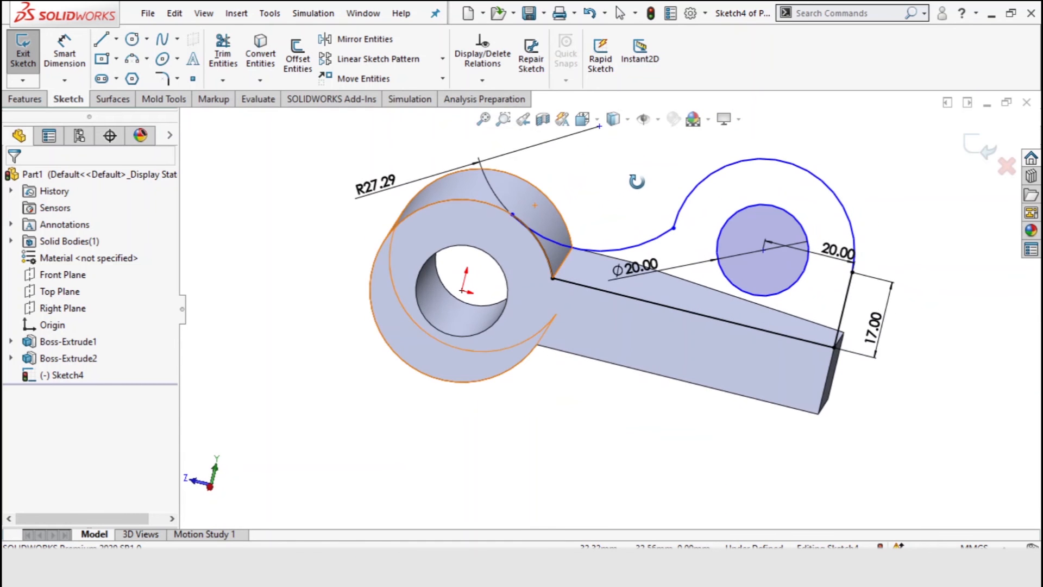
left_click(25, 99)
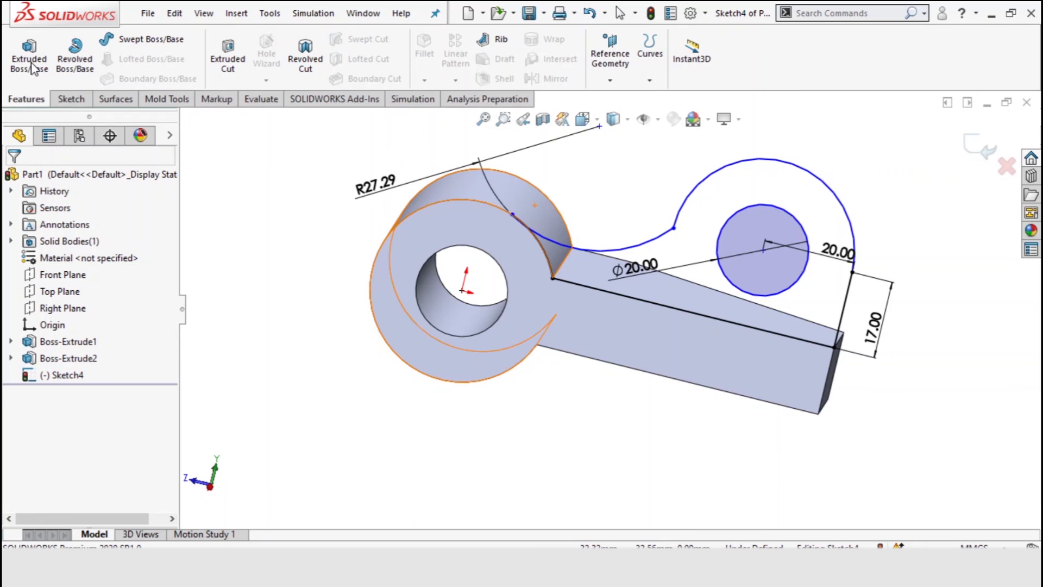
left_click(29, 55)
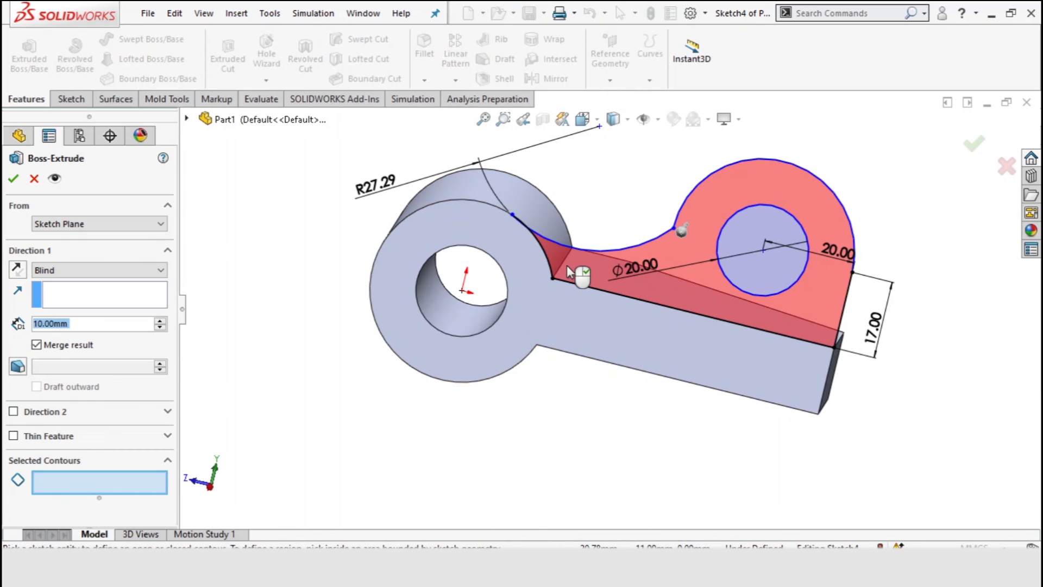
left_click(805, 315)
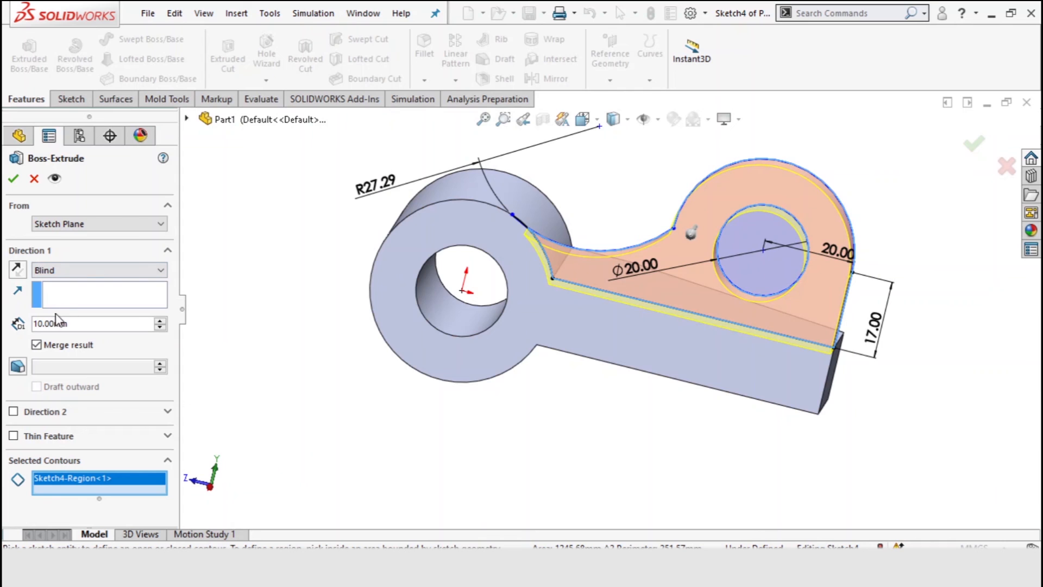
left_click(22, 275)
double_click(75, 324)
type("15")
key("Return")
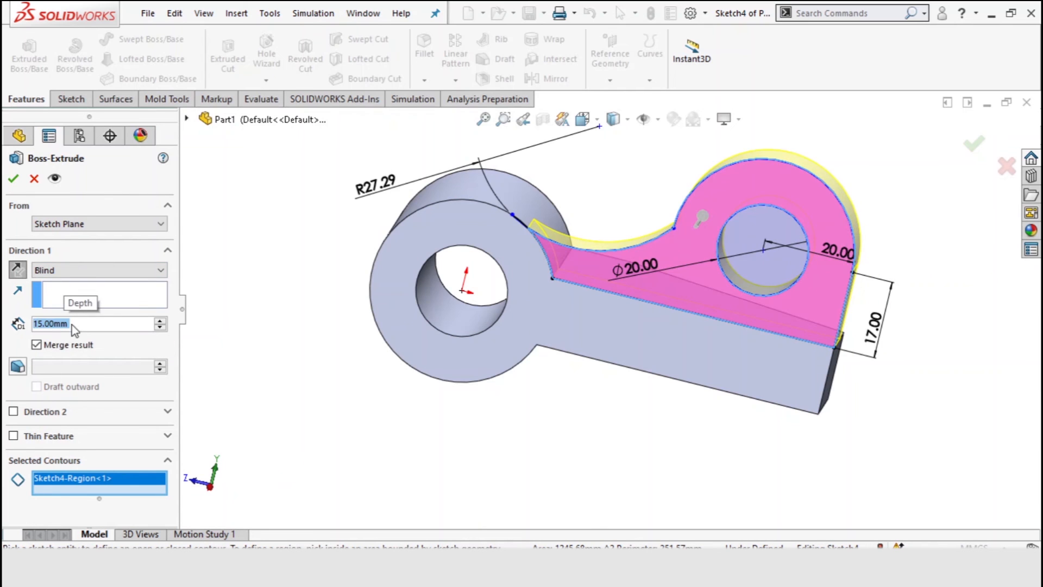
left_click(13, 178)
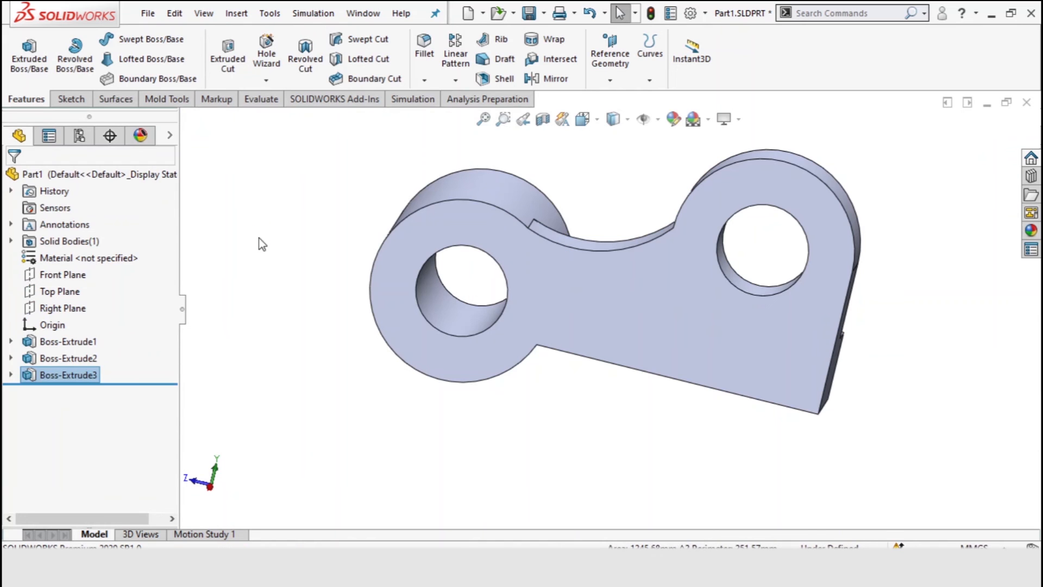
Apply a magenta colour from the standard palette to the whole part.
right_click(259, 238)
left_click(289, 302)
left_click_drag(372, 302, 174, 337)
left_click_drag(487, 126, 734, 226)
left_click(482, 118)
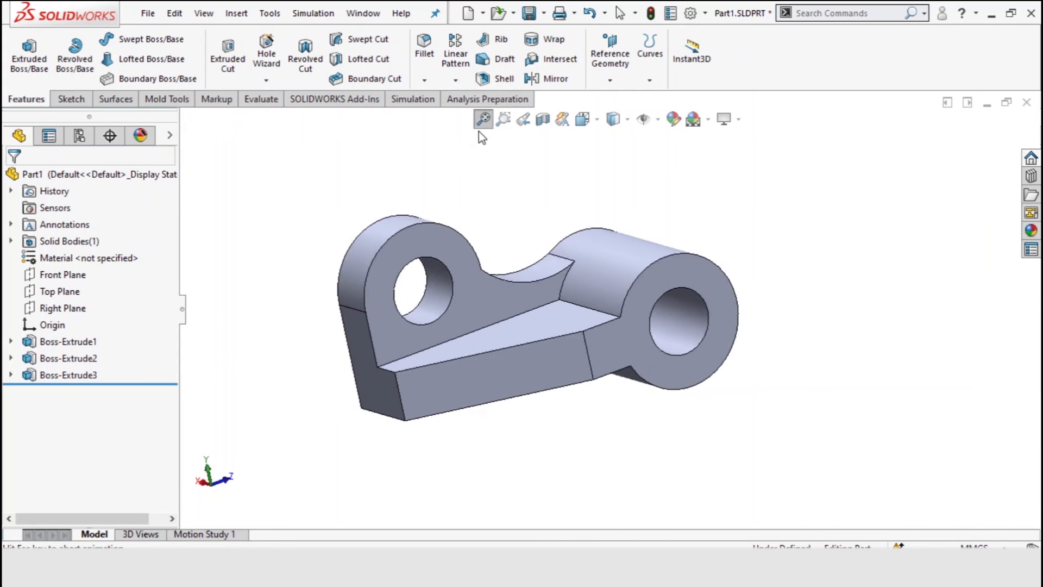
left_click_drag(384, 242, 386, 241)
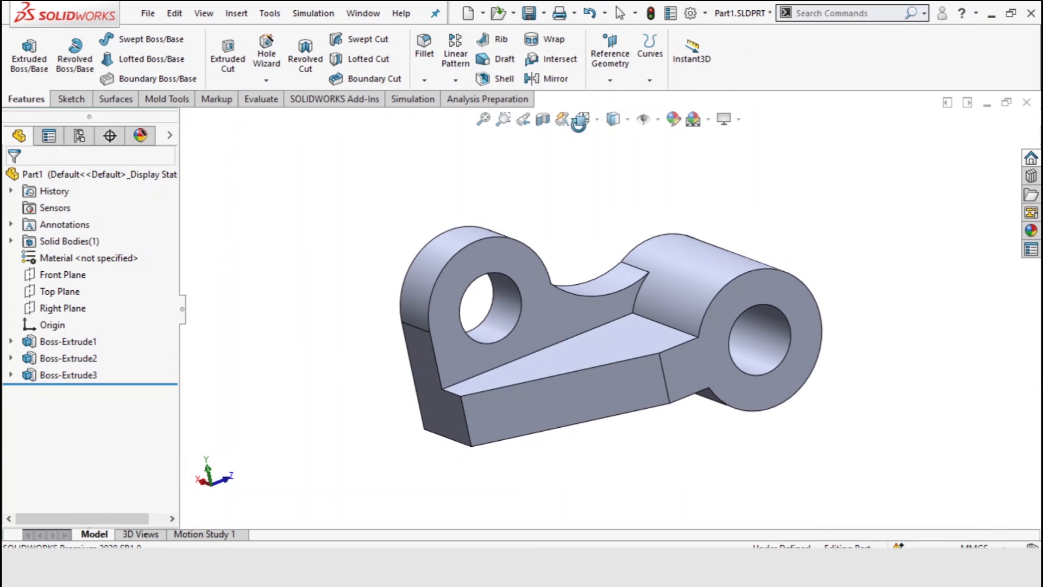
left_click(673, 121)
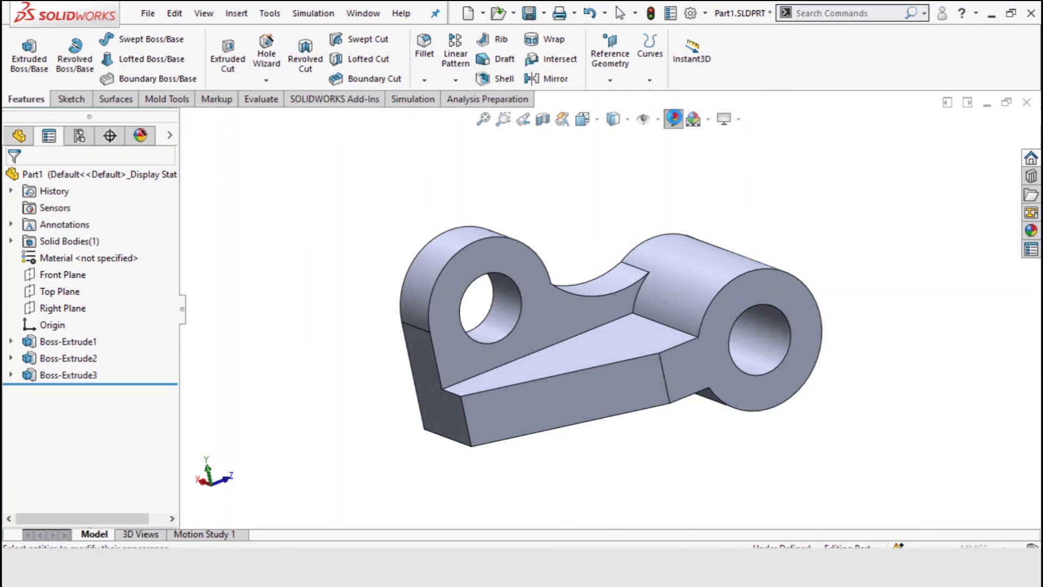
left_click(113, 495)
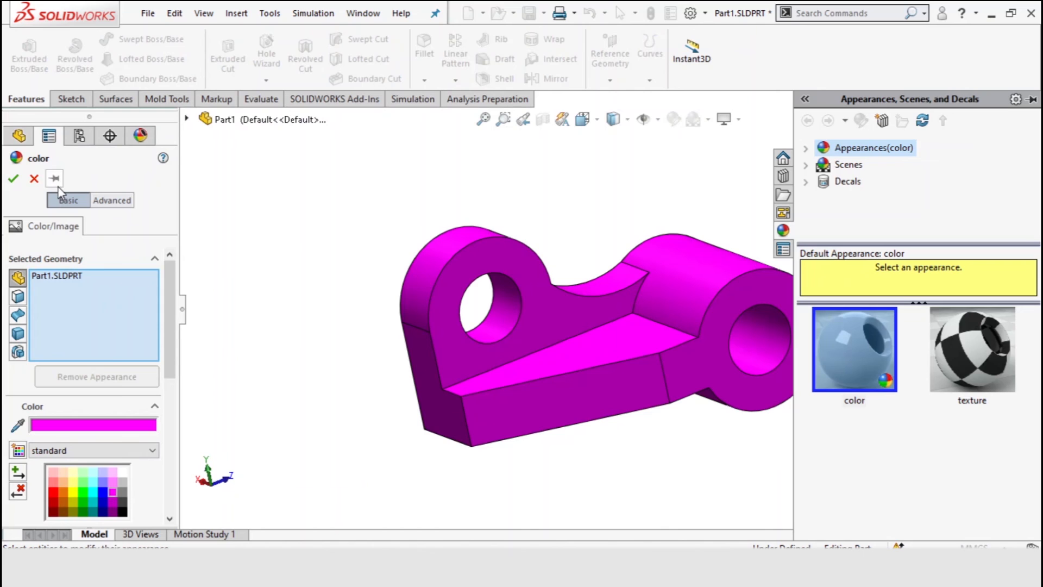
left_click(13, 179)
Switch the view's display setting to a rendering without edge lines and rotate the part to inspect it.
left_click(738, 119)
left_click(754, 196)
right_click(777, 228)
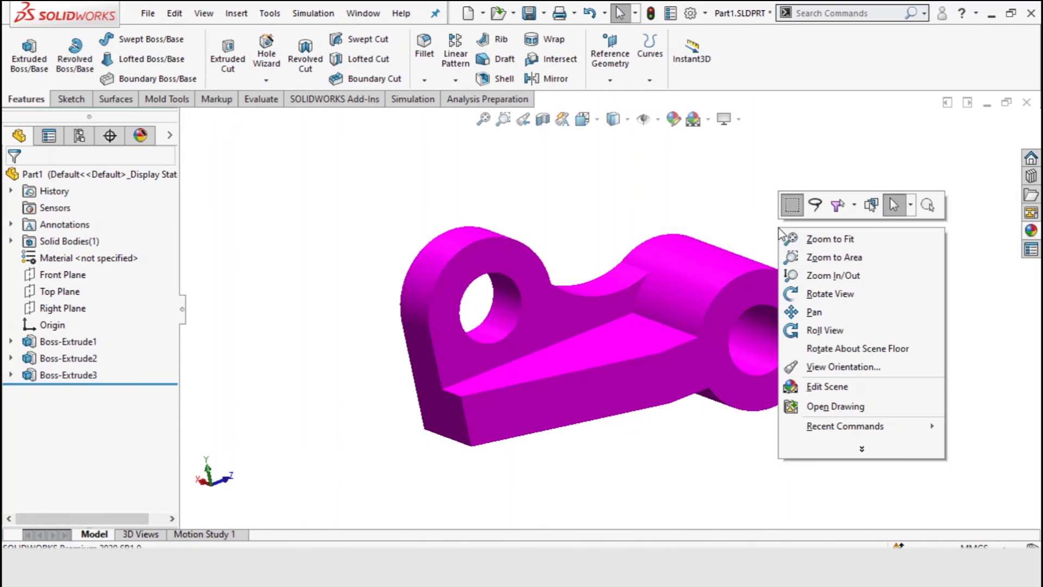
left_click(828, 295)
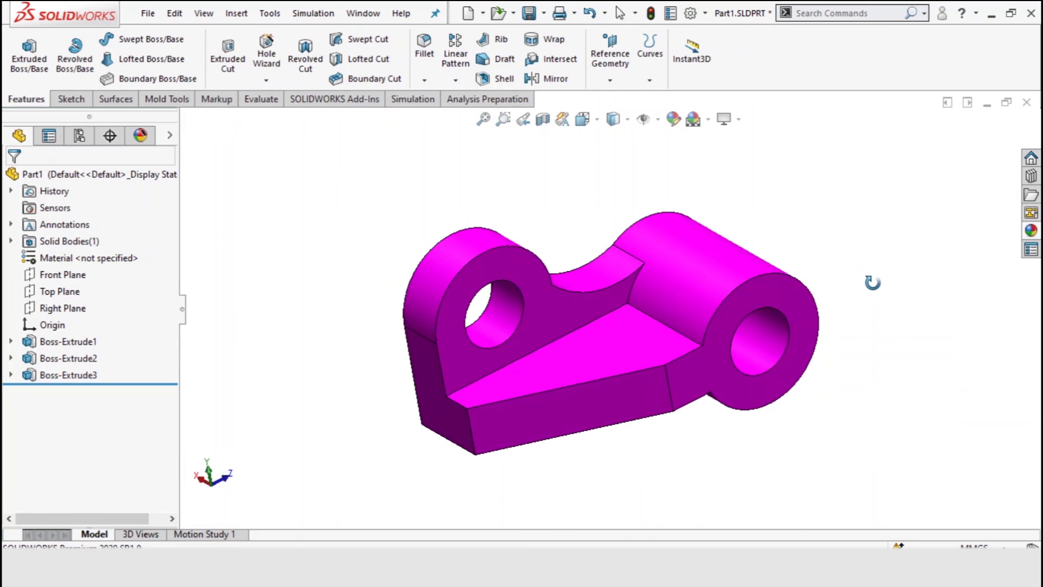